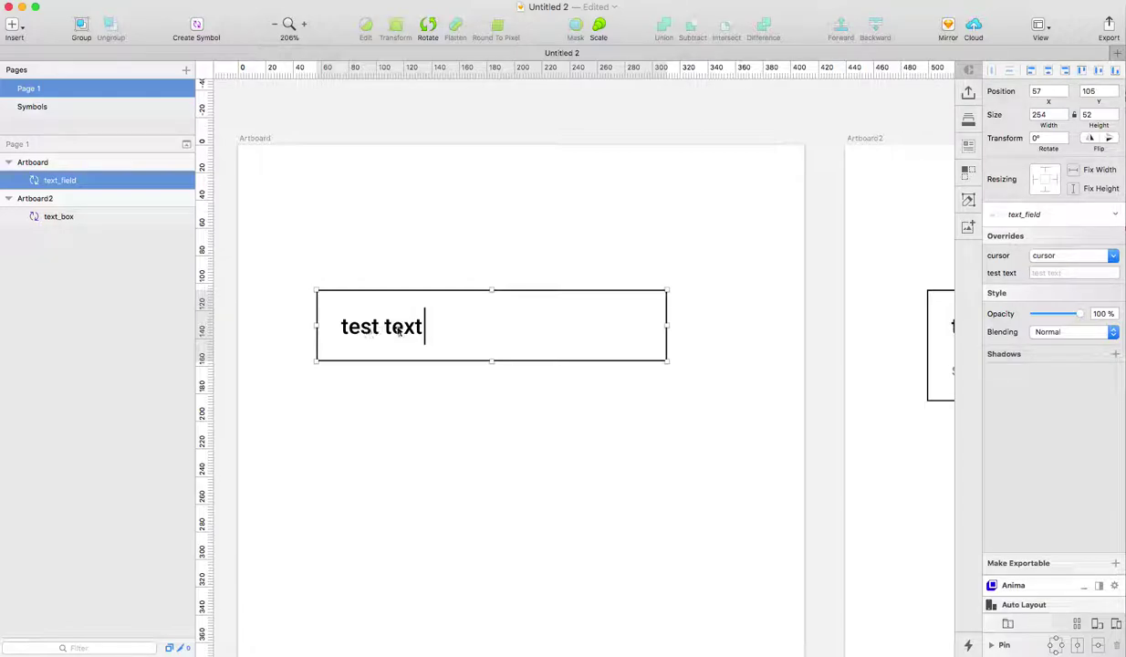
- Override the test text of the text_field instance on Artboard with "asldkfjwelkfjaölsekdef"
left_click(1058, 272)
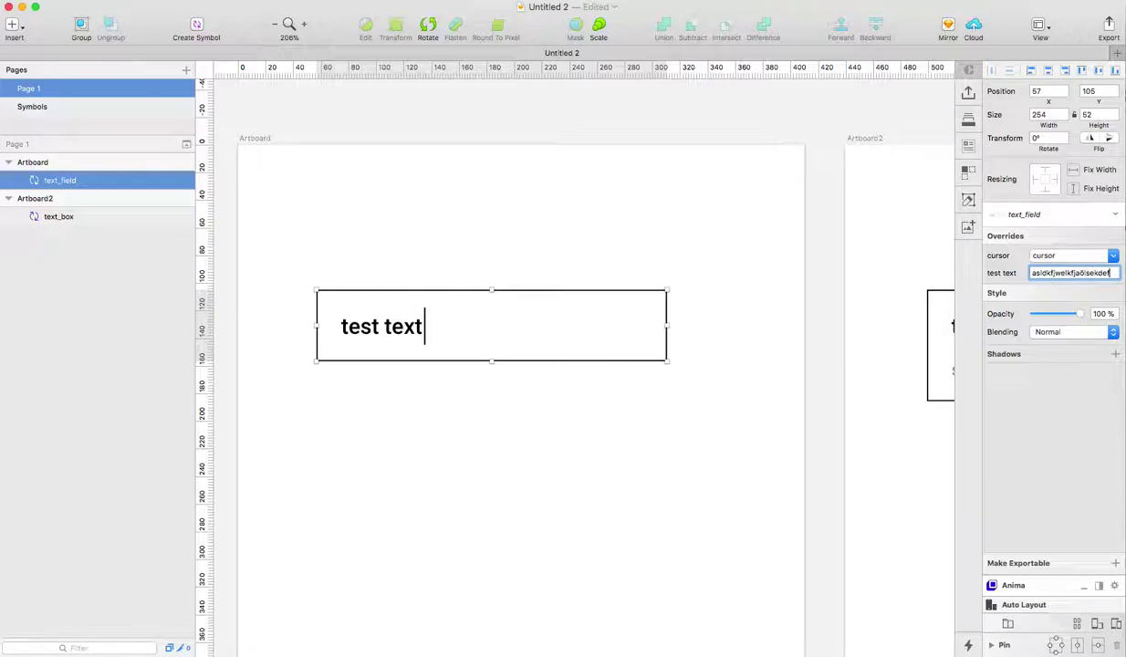
key("Return")
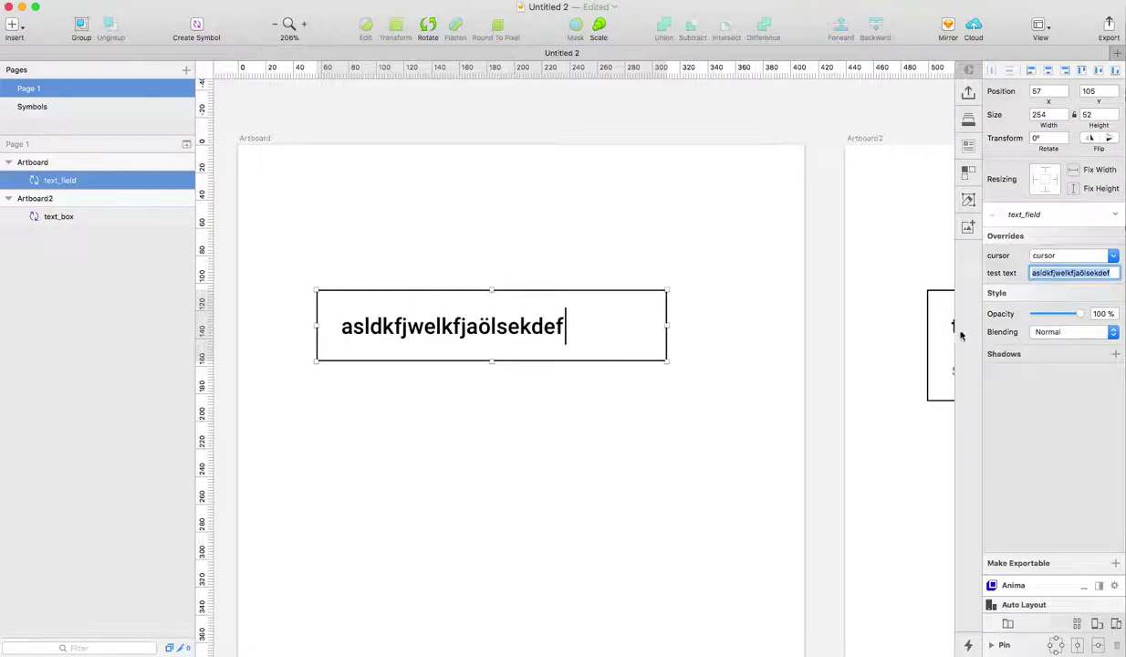
left_click(630, 386)
scroll(565, 374, "right", 3)
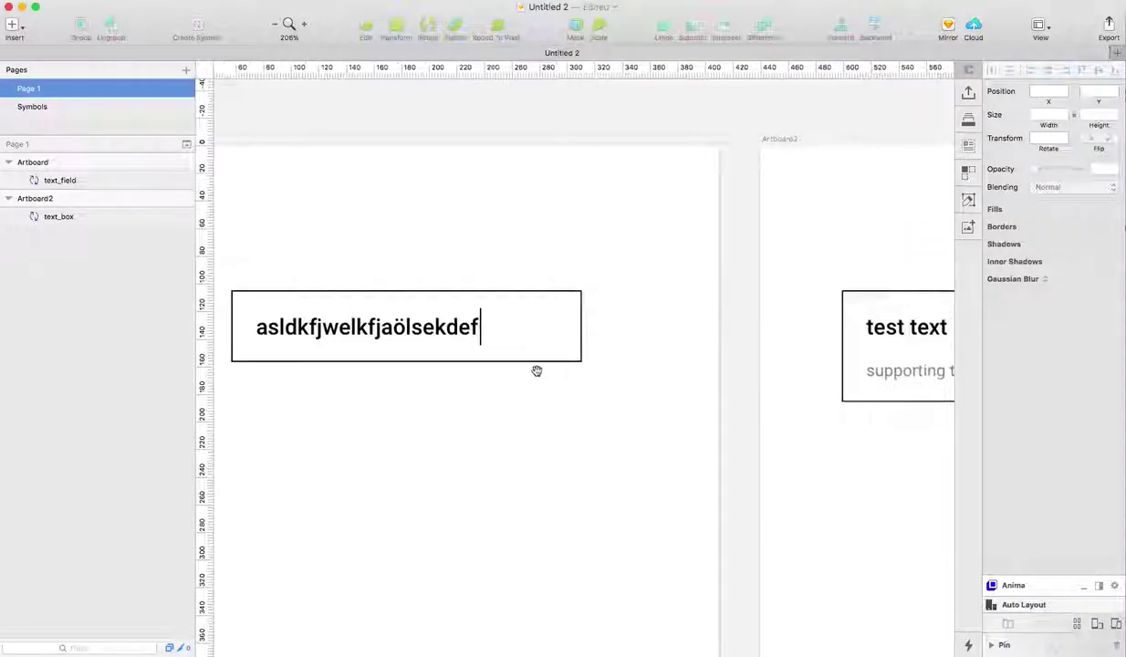
left_click(482, 356)
scroll(484, 383, "left", 3)
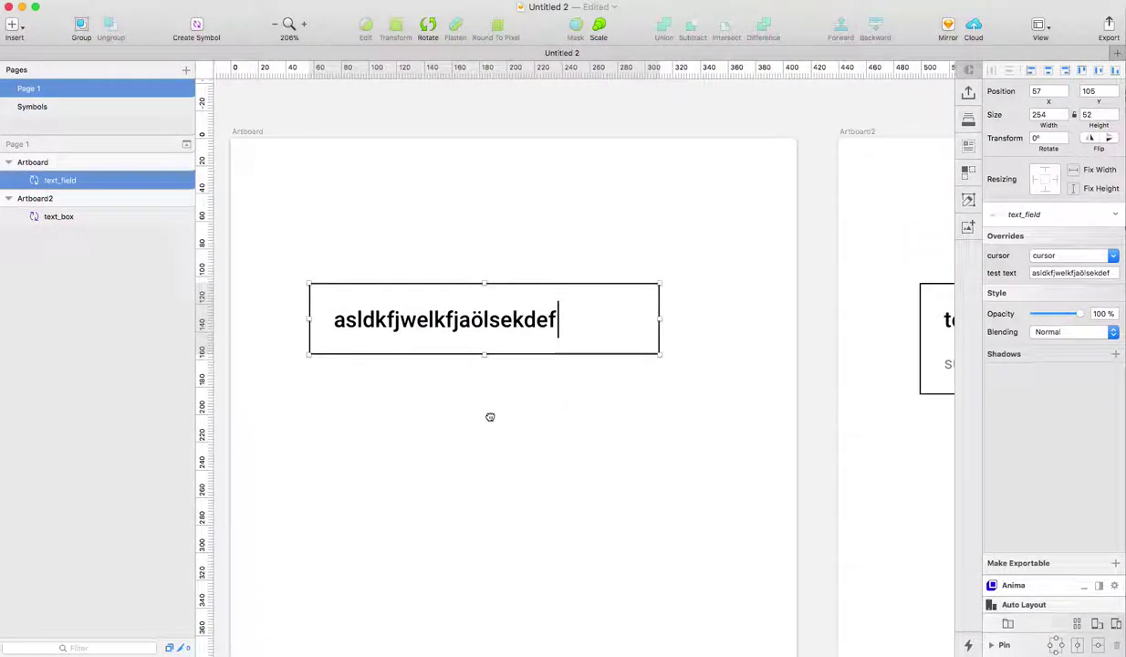
- Open the text_field symbol's source and examine how the cursor layer adjoins the test text layer
double_click(479, 311)
scroll(570, 273, "left", 3)
scroll(571, 296, "up", 3)
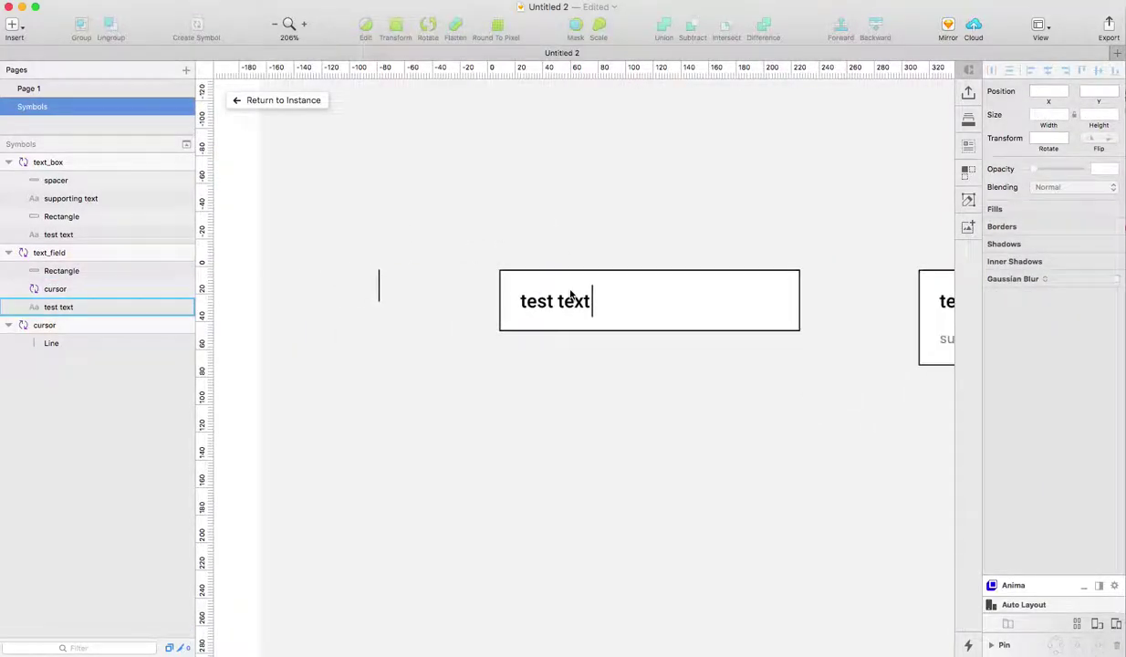
left_click(570, 313)
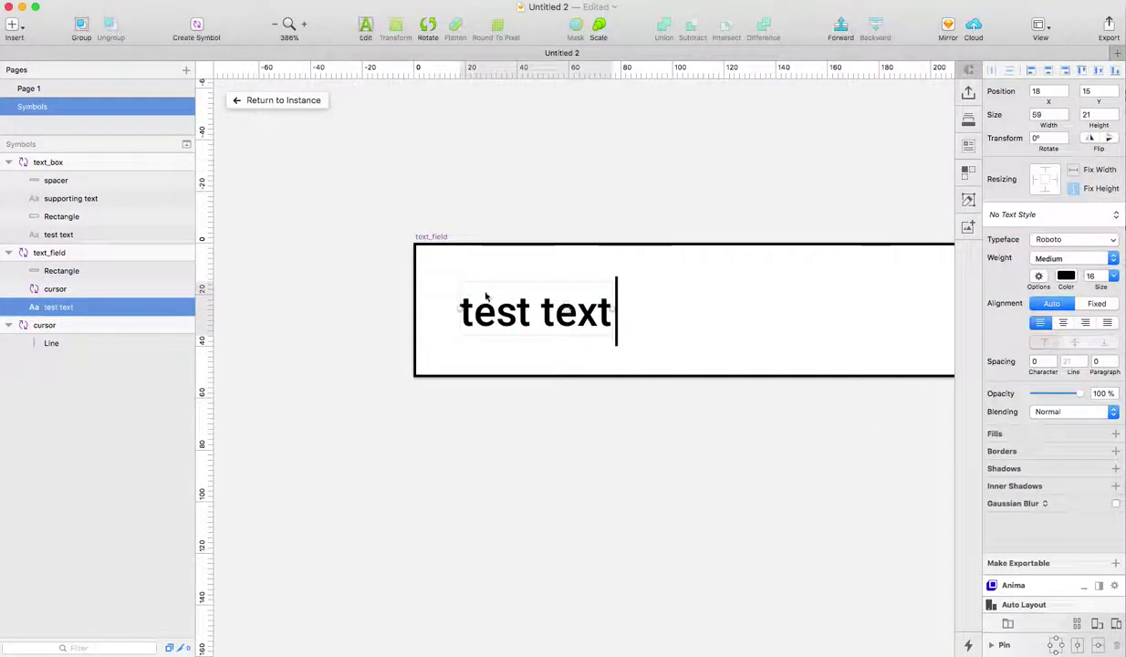
left_click(617, 304)
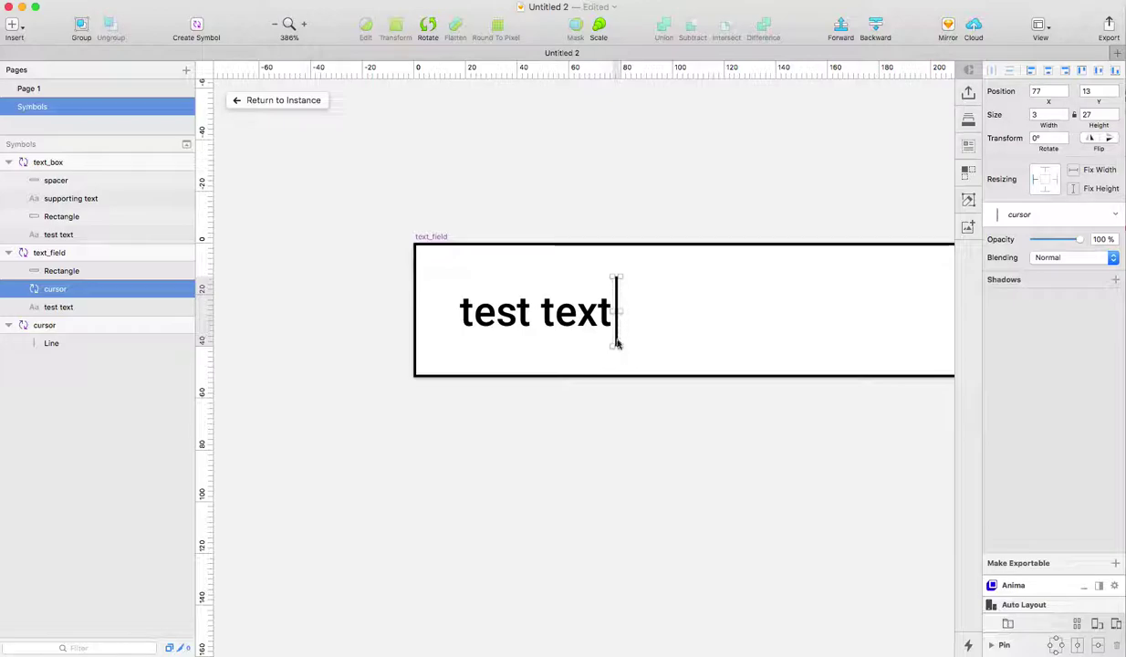
left_click(616, 314)
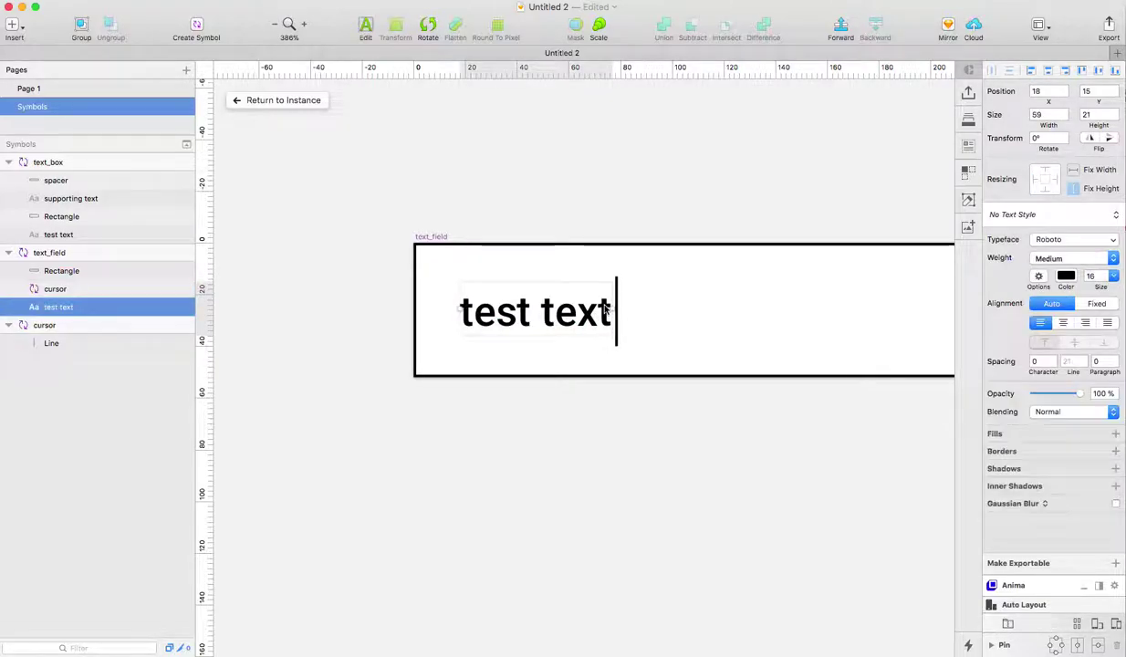
scroll(611, 297, "up", 5)
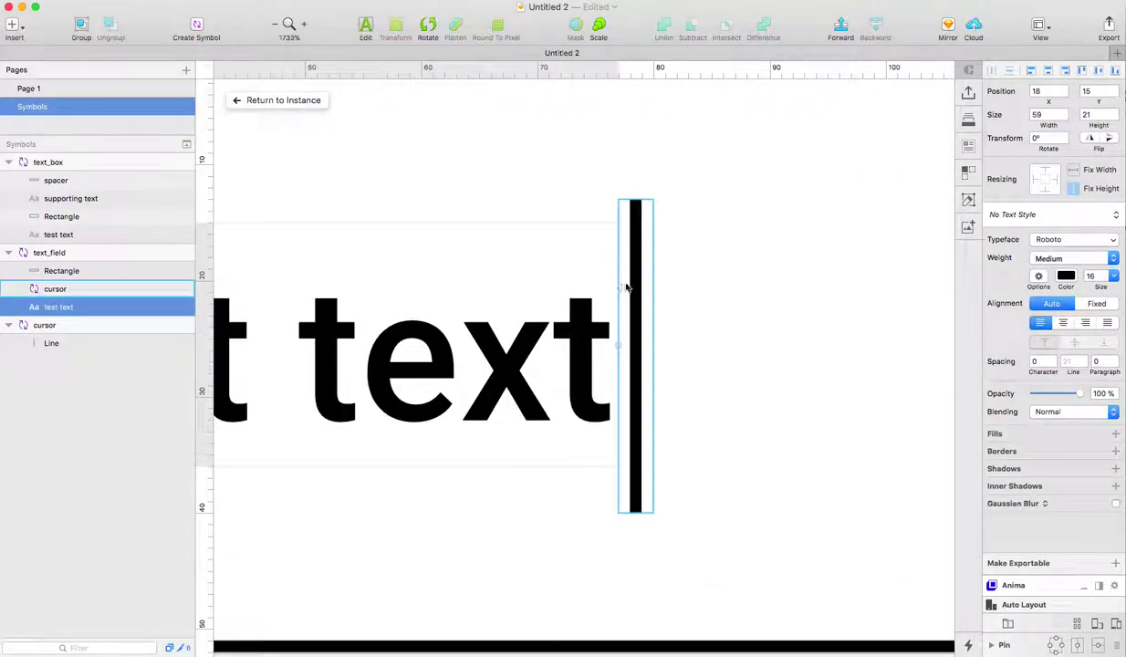
left_click(627, 289)
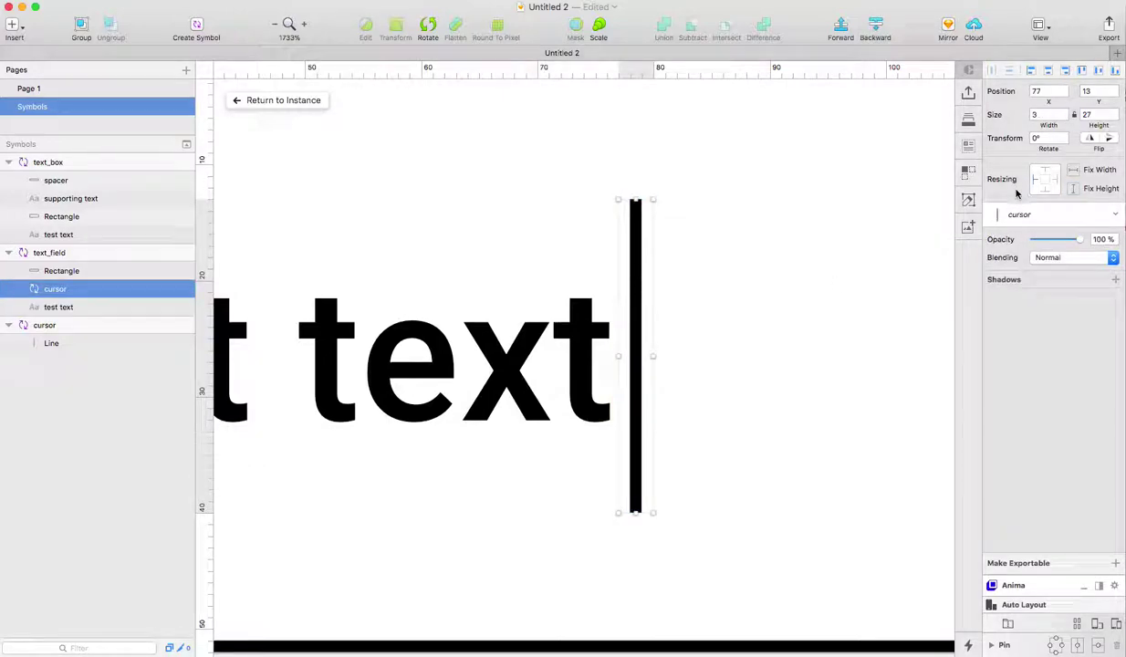
scroll(536, 411, "down", 5)
left_click(506, 408)
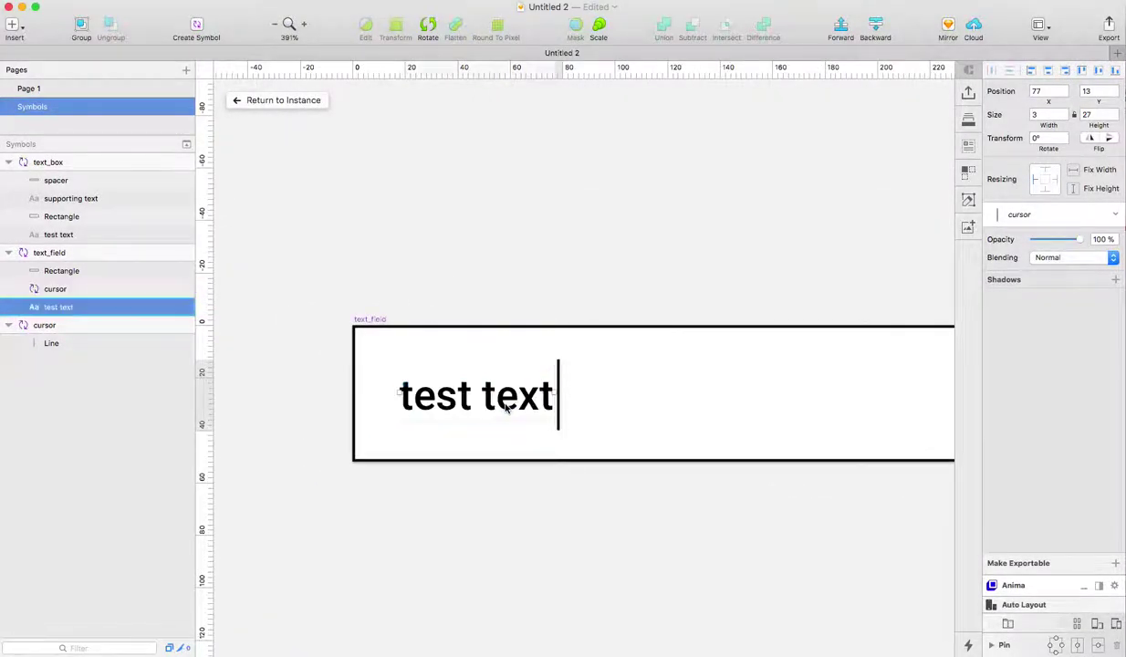
left_click(668, 296)
left_click_drag(676, 453, 572, 423)
scroll(572, 427, "down", 4)
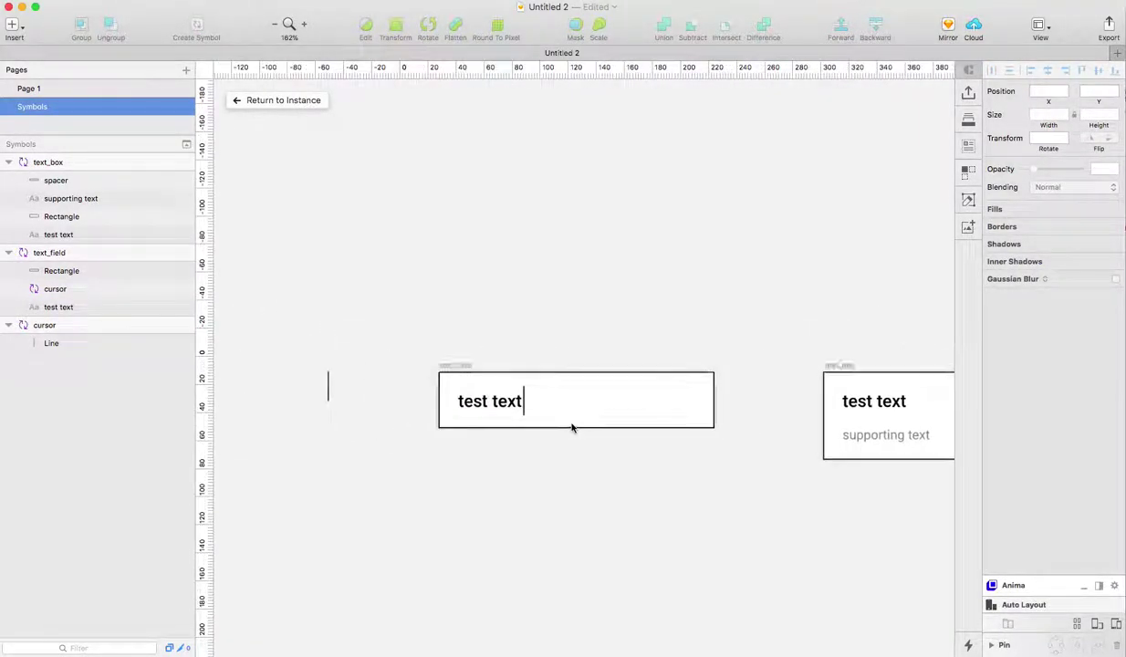
- Examine the test text layer's bounds and alignment settings in the text_box symbol
scroll(547, 451, "right", 10)
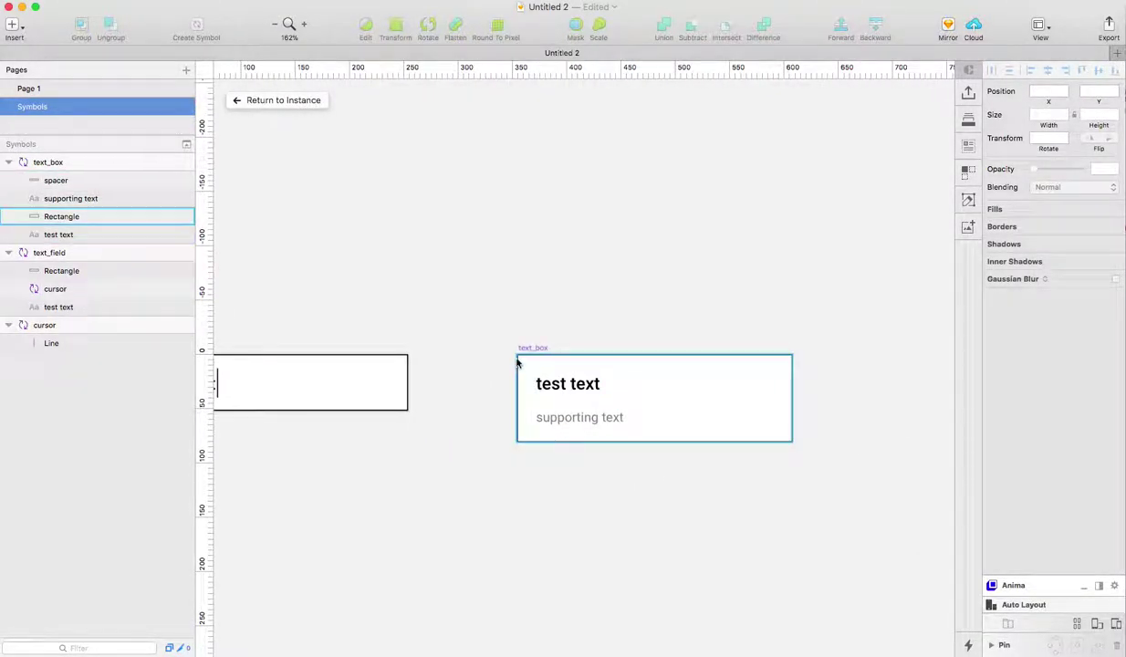
scroll(555, 392, "up", 1)
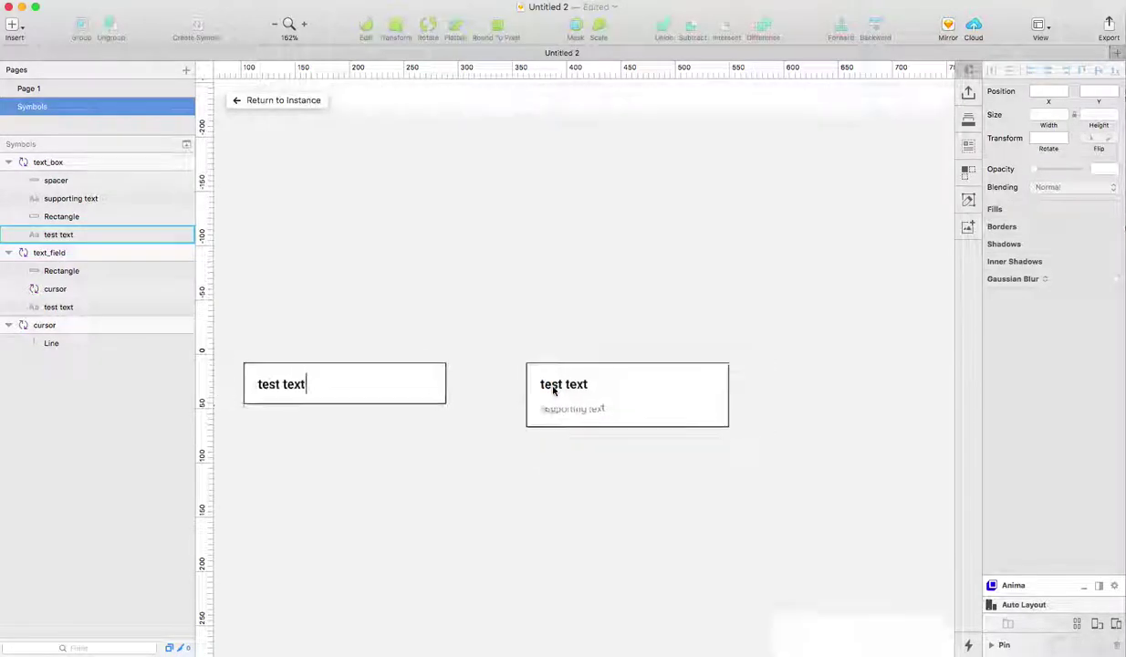
scroll(553, 390, "up", 5)
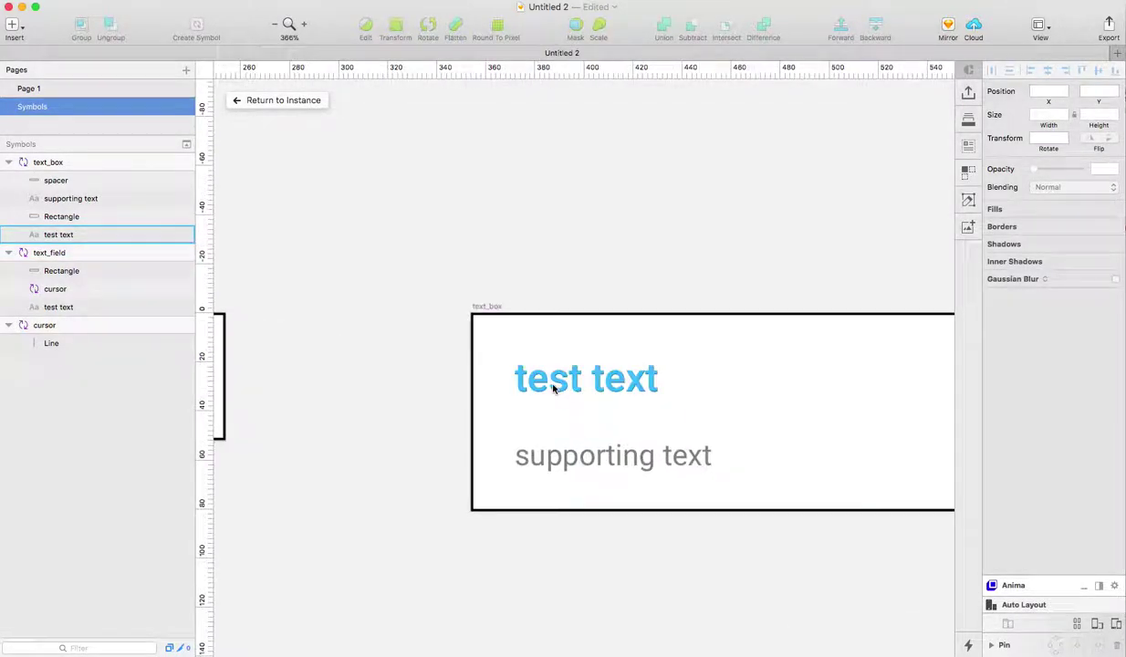
left_click(554, 385)
left_click_drag(594, 440, 505, 441)
left_click_drag(626, 379, 510, 337)
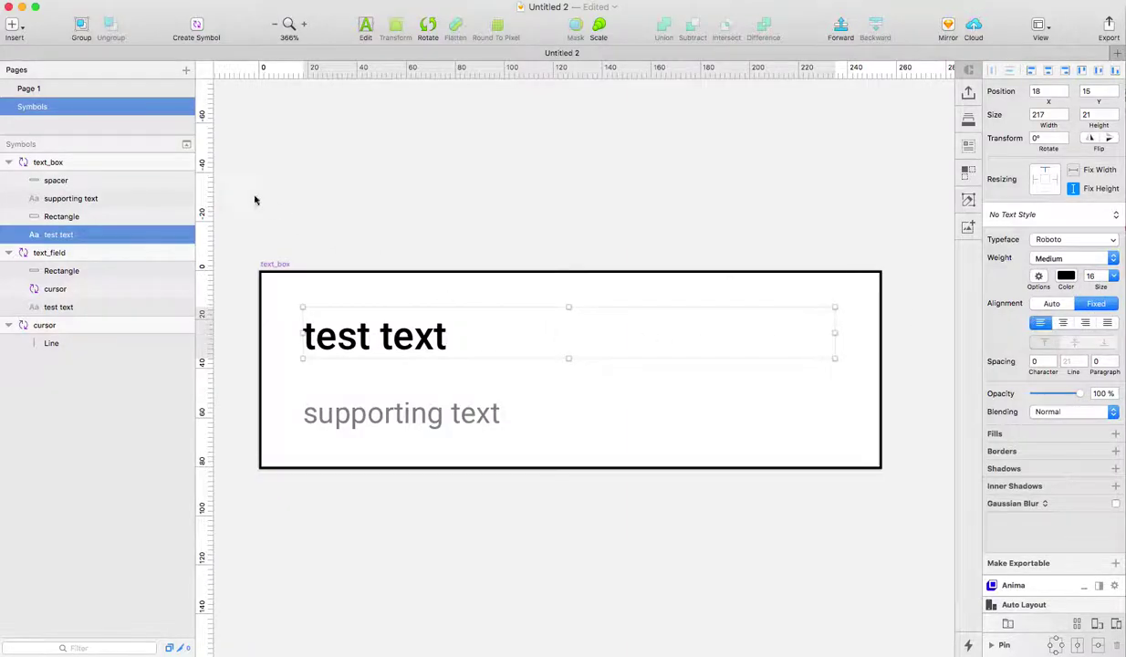
- Go back to Page 1 and select the text_box instance on Artboard2
left_click(47, 90)
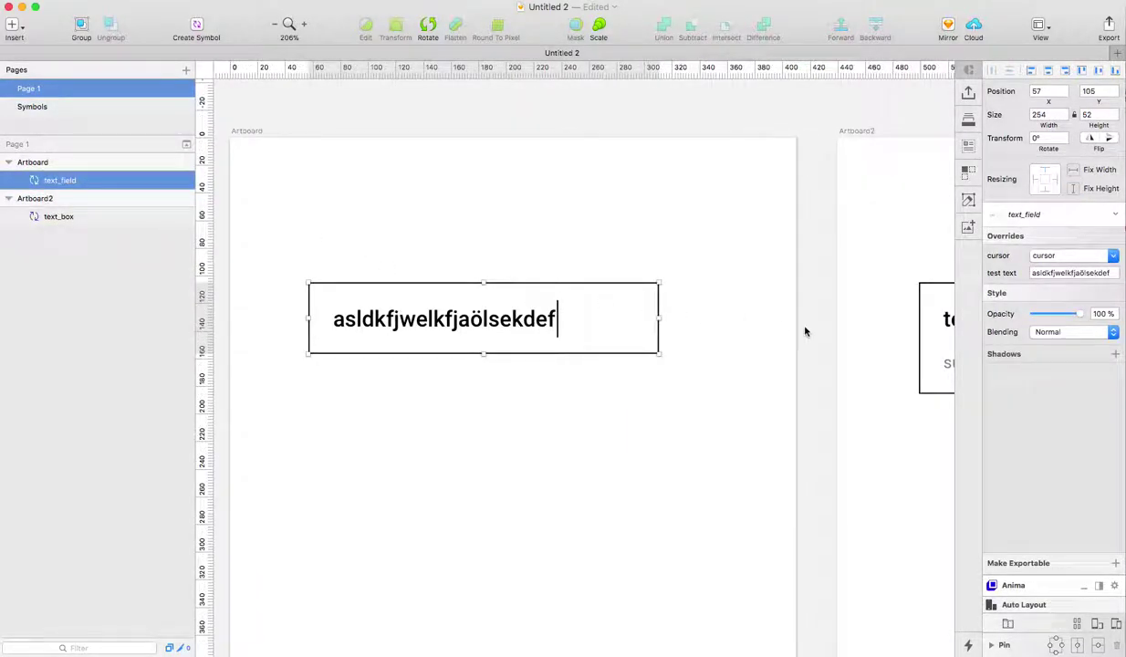
scroll(729, 356, "right", 5)
left_click(721, 356)
scroll(638, 356, "right", 5)
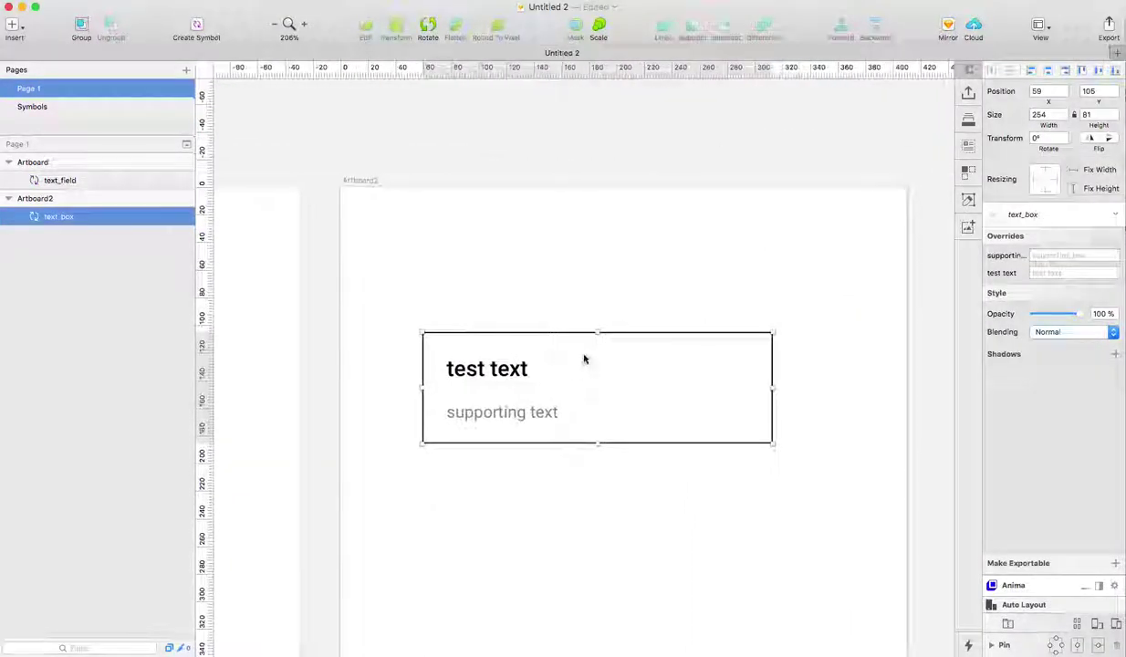
- Try a long supporting text override, "sfasdfkljhaslöjfelöaskjdföljasöldjgfölasjger", on the text_box instance and clear it again
left_click(1034, 255)
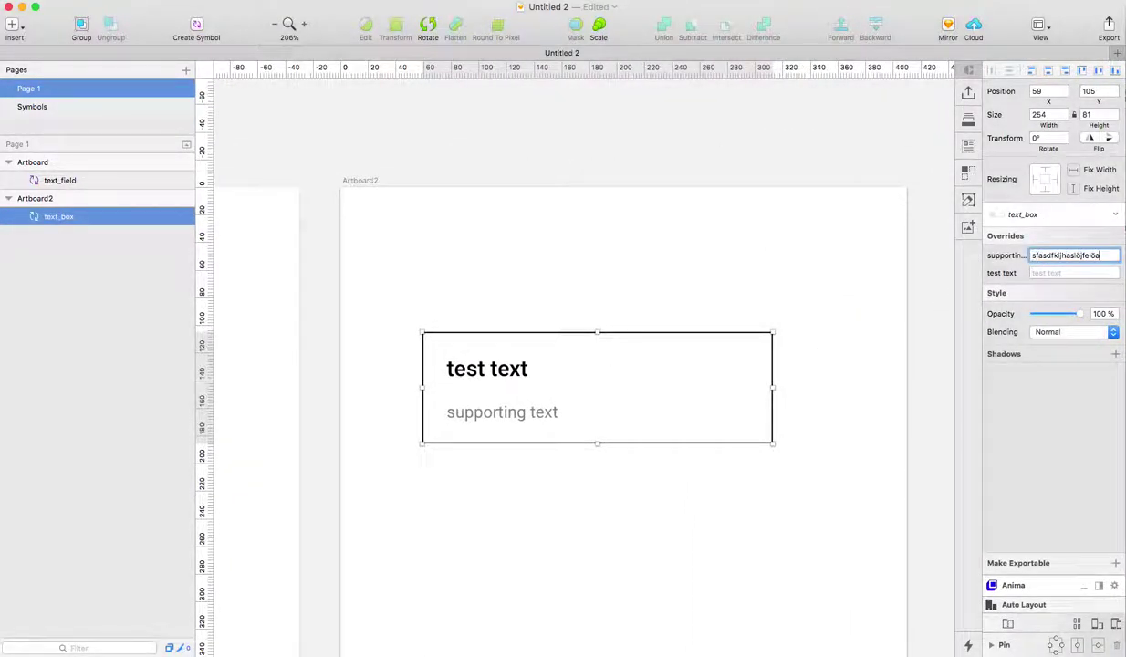
key("Return")
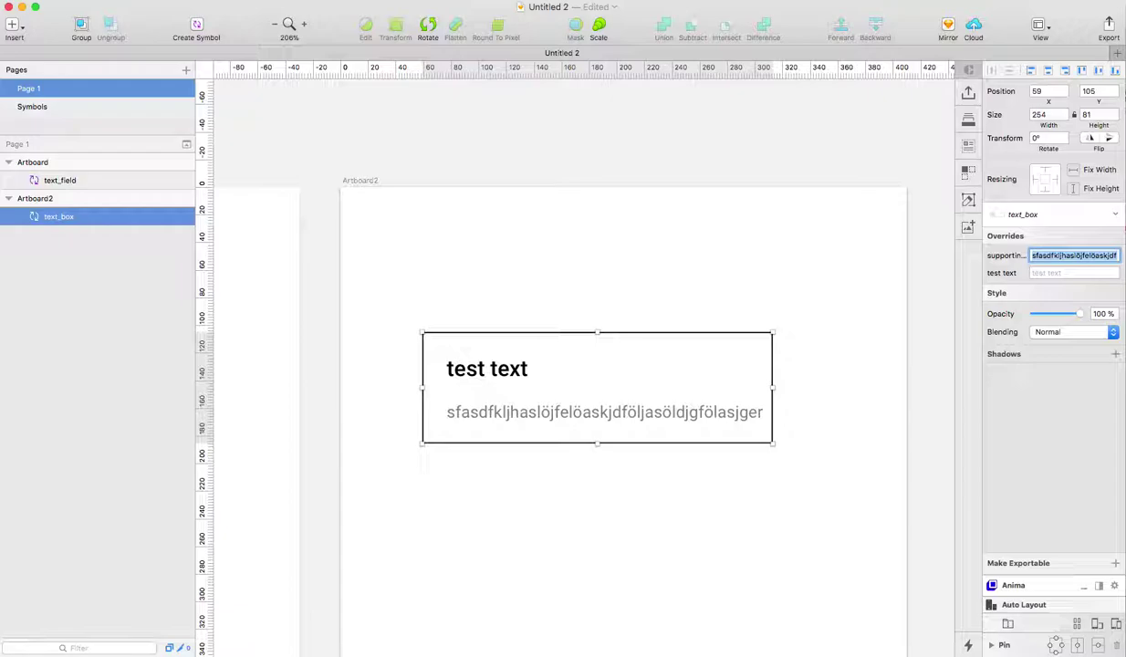
key("BackSpace")
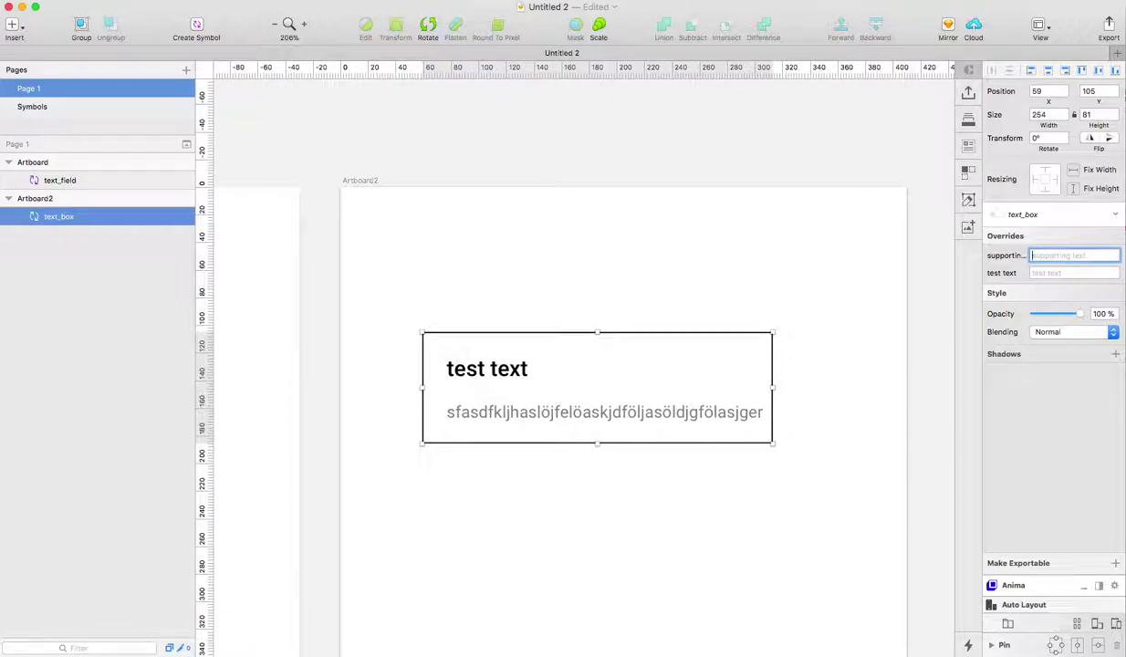
key("Return")
- Override the test text of the text_box instance with "awlejfaösldgjkaösldgjkaöoisrjgoöasidjgoaeijgroaijdfgoidra"
left_click(1060, 272)
type("awiejifaiowjgj")
key("BackSpace")
key("BackSpace")
key("BackSpace")
key("BackSpace")
key("BackSpace")
key("BackSpace")
key("BackSpace")
key("BackSpace")
key("BackSpace")
key("BackSpace")
key("BackSpace")
key("BackSpace")
key("BackSpace")
type("roaijdfgoidra")
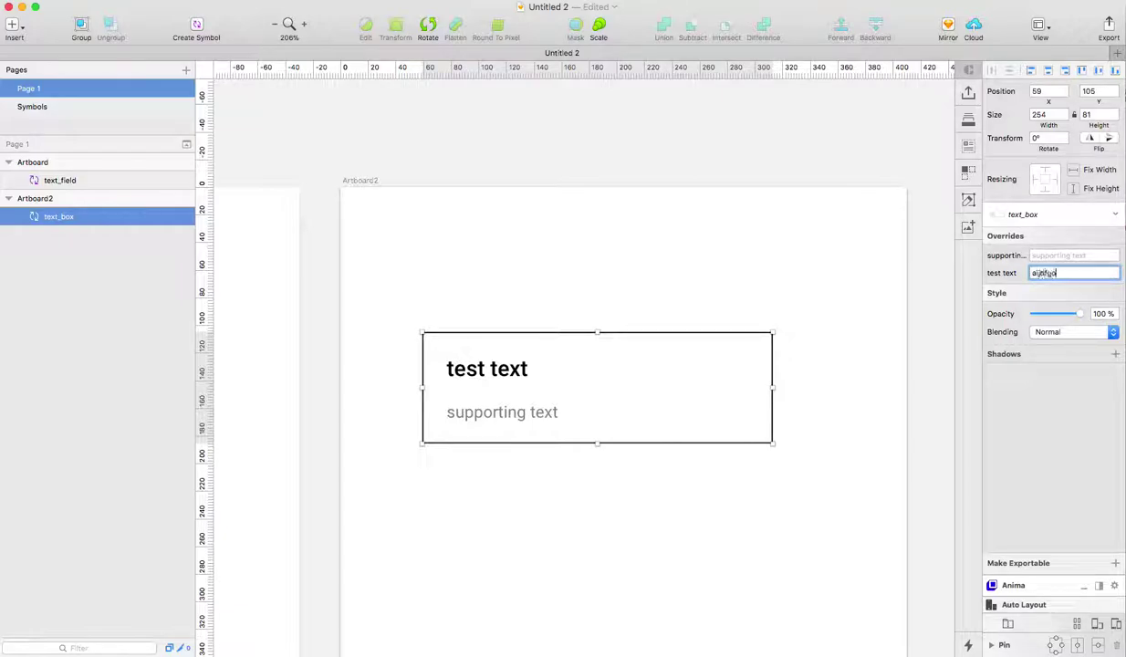
key("Return")
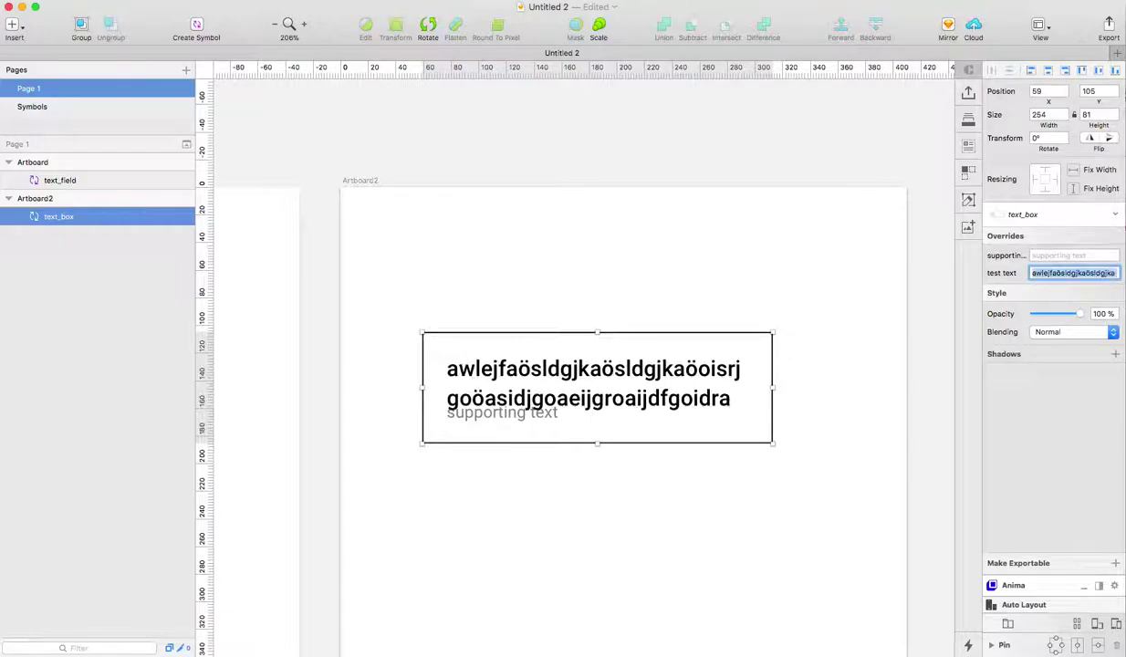
- Stretch the text_box instance on Artboard2 downward to a height of about 213
left_click(718, 298)
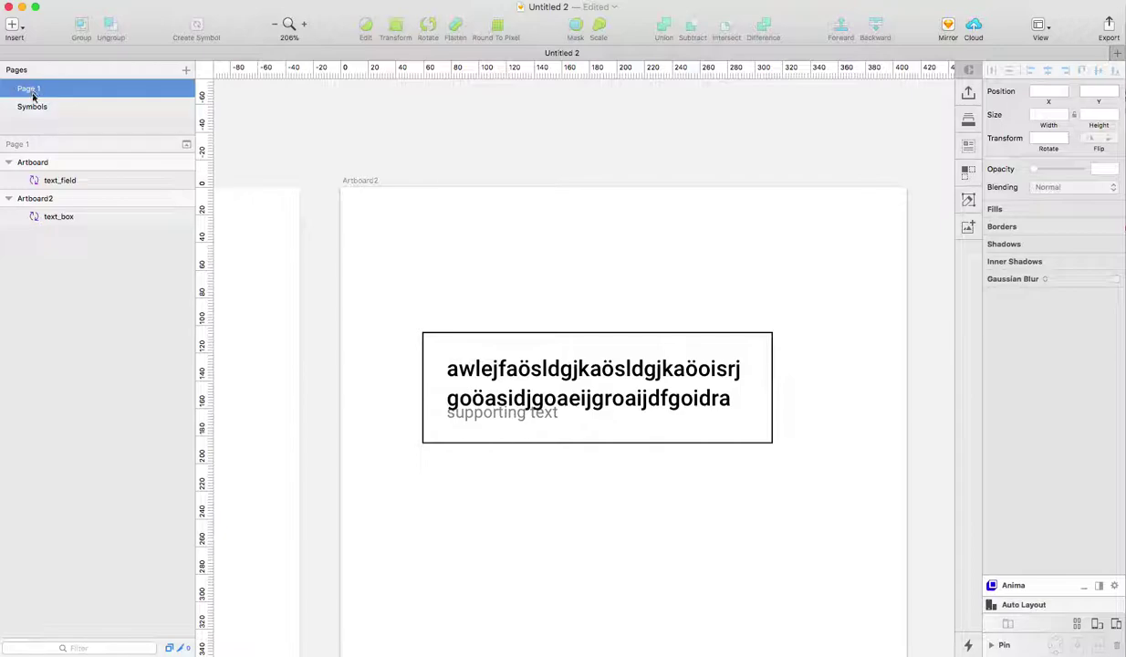
left_click(558, 444)
left_click_drag(598, 443, 598, 624)
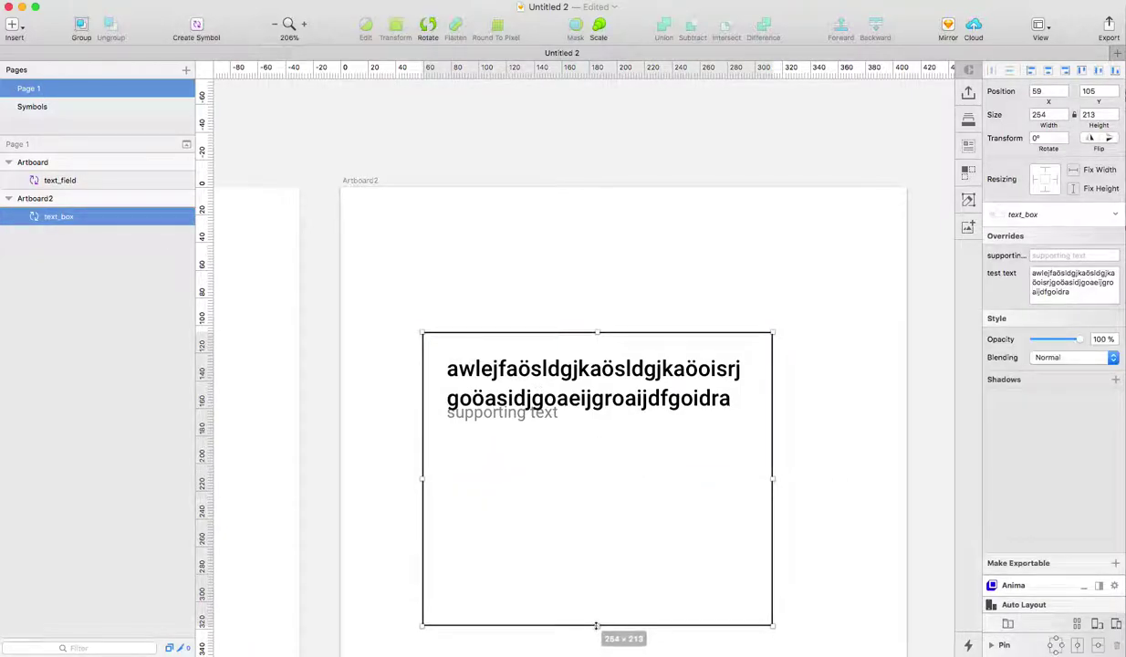
left_click(399, 339)
- Open the text_box symbol's source and delete the spacer layer between the test text and supporting text
double_click(487, 417)
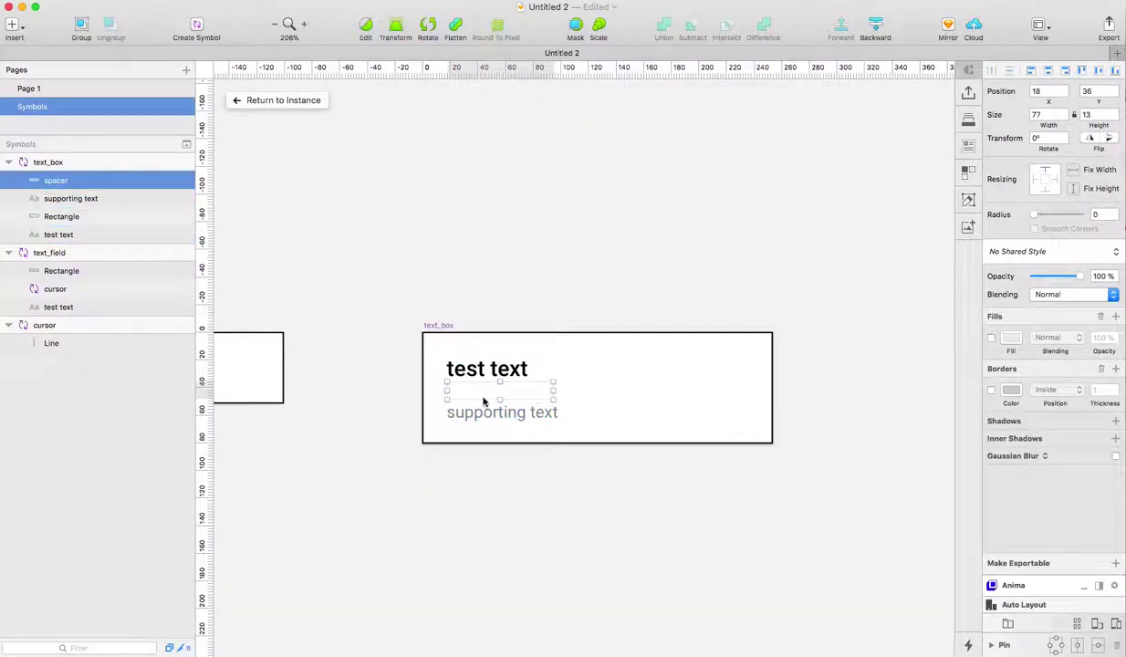
left_click(483, 372)
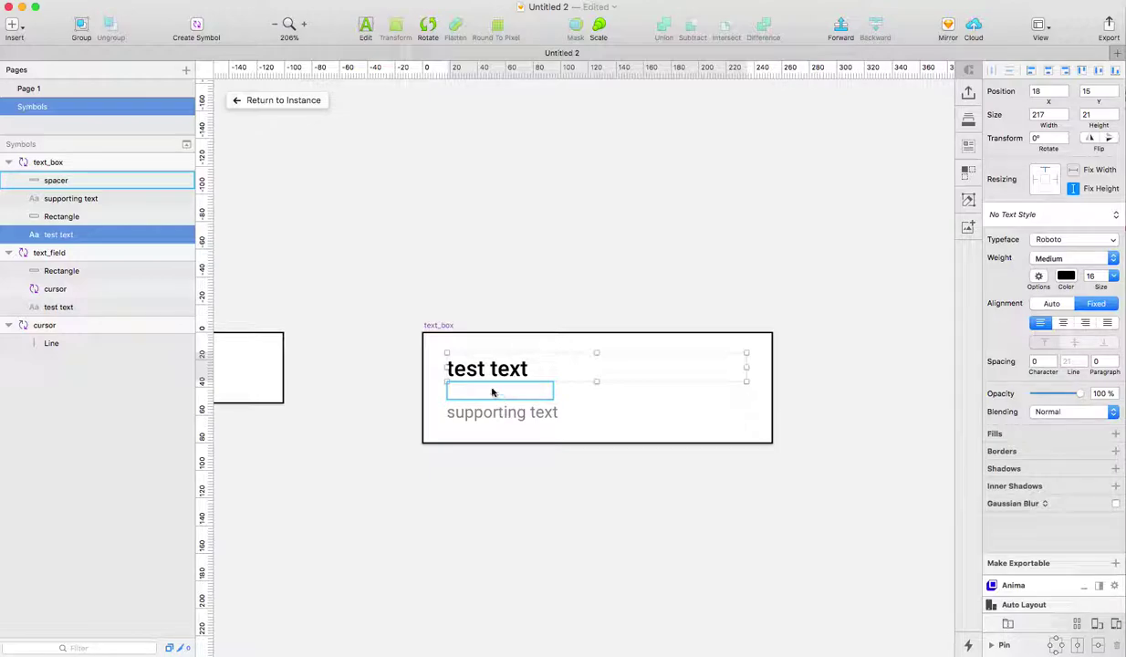
left_click(484, 322)
left_click_drag(477, 400, 576, 341)
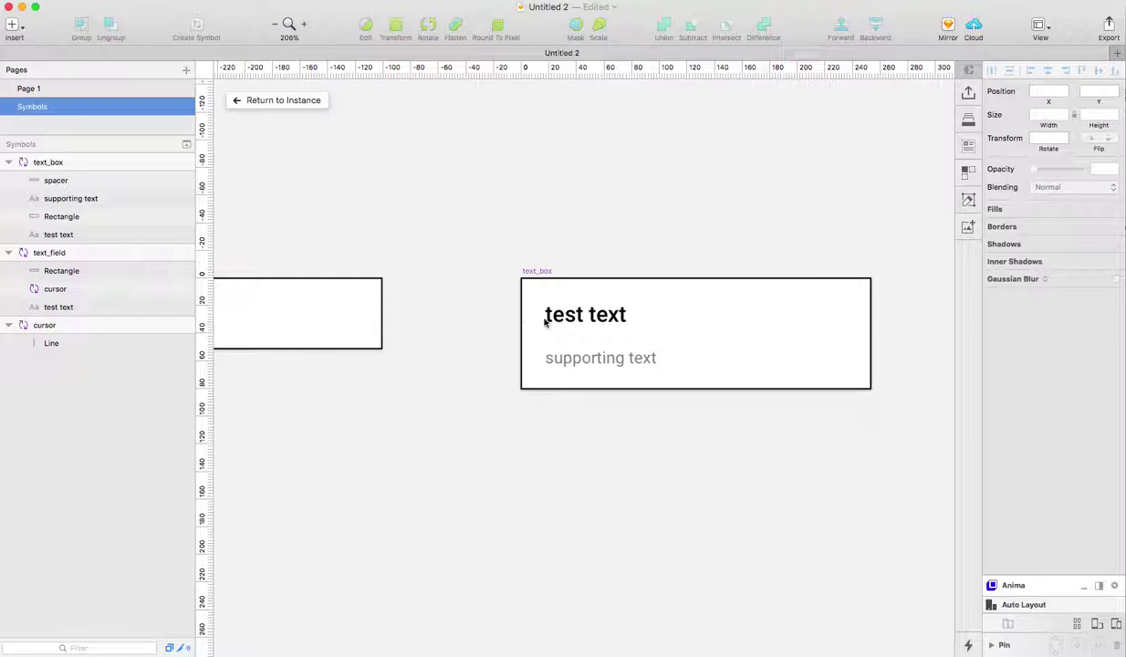
left_click(578, 343)
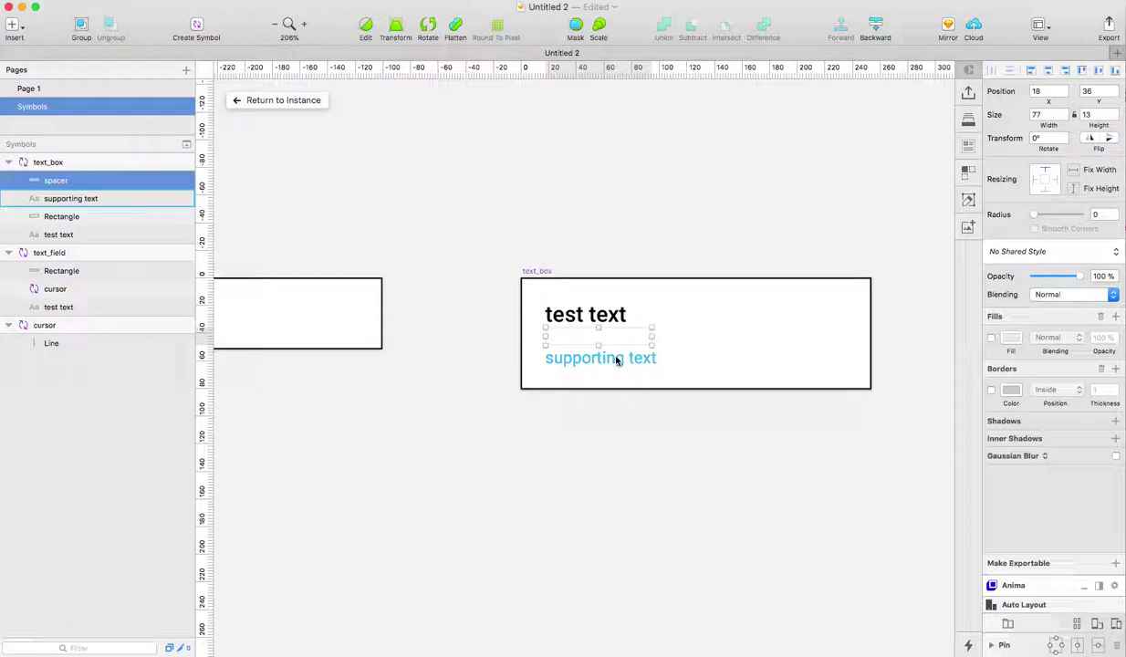
key("Delete")
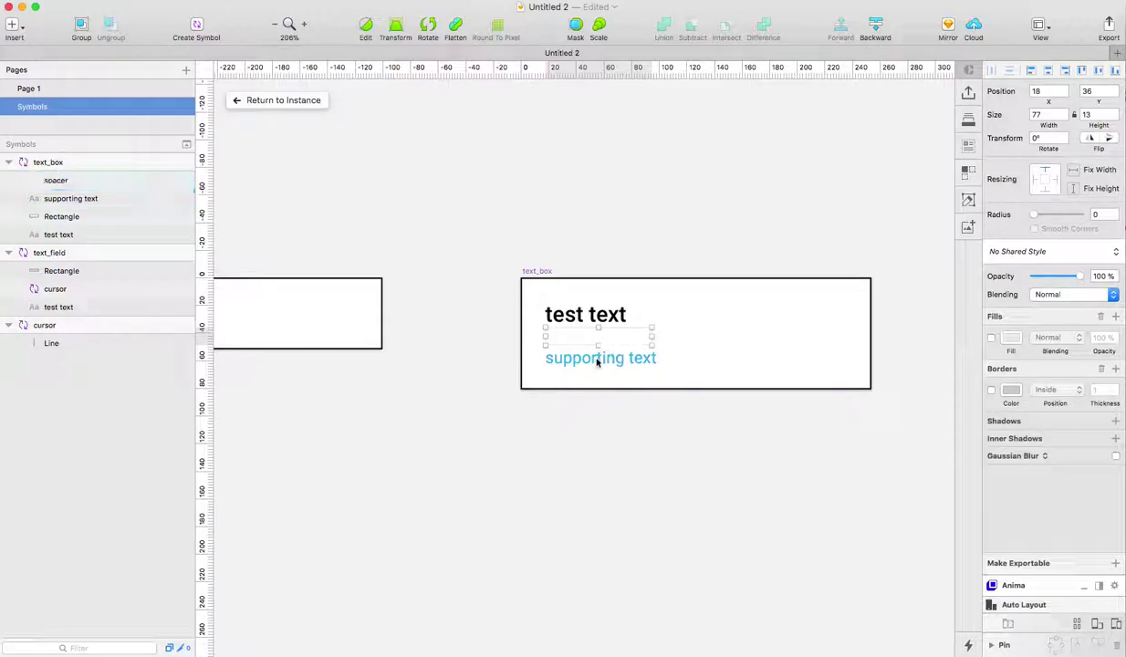
- Move the supporting text layer in the text_box symbol up to Y 36, flush beneath the test text's bounds
left_click(584, 356)
left_click_drag(575, 360, 576, 335)
scroll(579, 333, "down", 5)
scroll(565, 310, "up", 5)
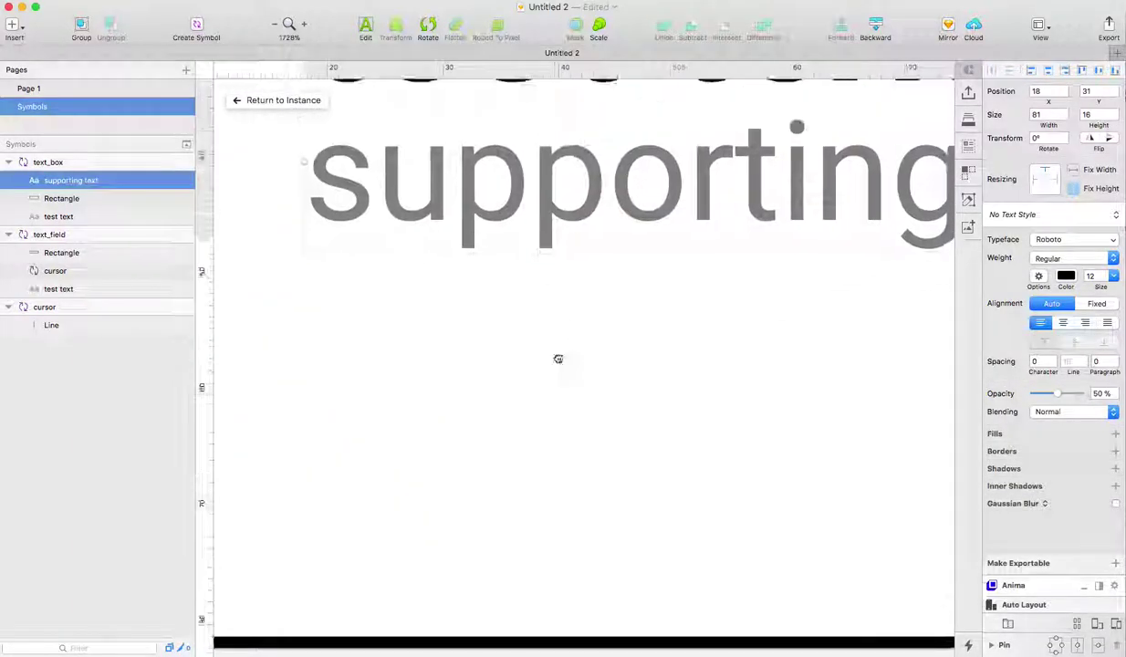
left_click(547, 172)
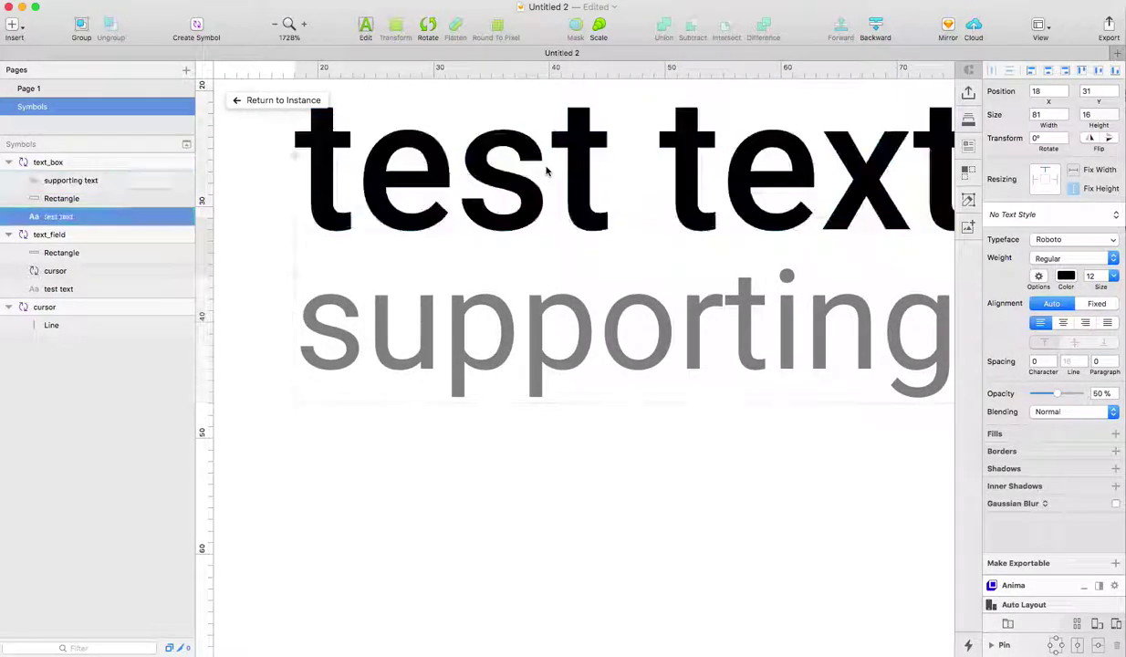
left_click(510, 363)
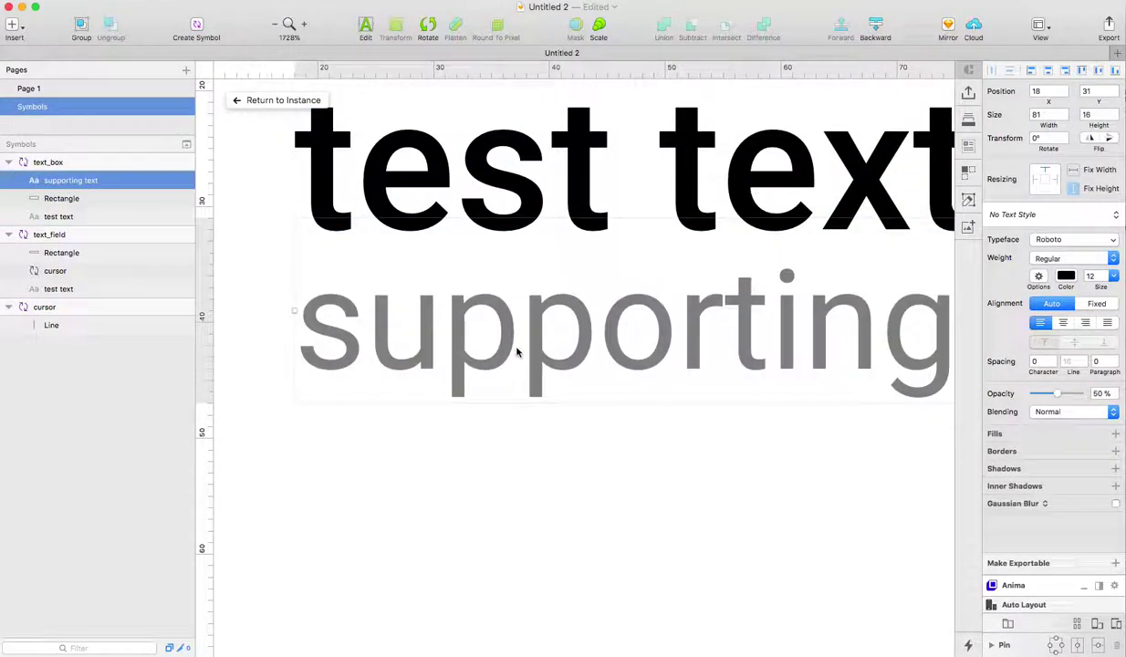
key("Down")
key("Down")
key("Down")
key("Down")
key("Down")
key("Down")
key("Down")
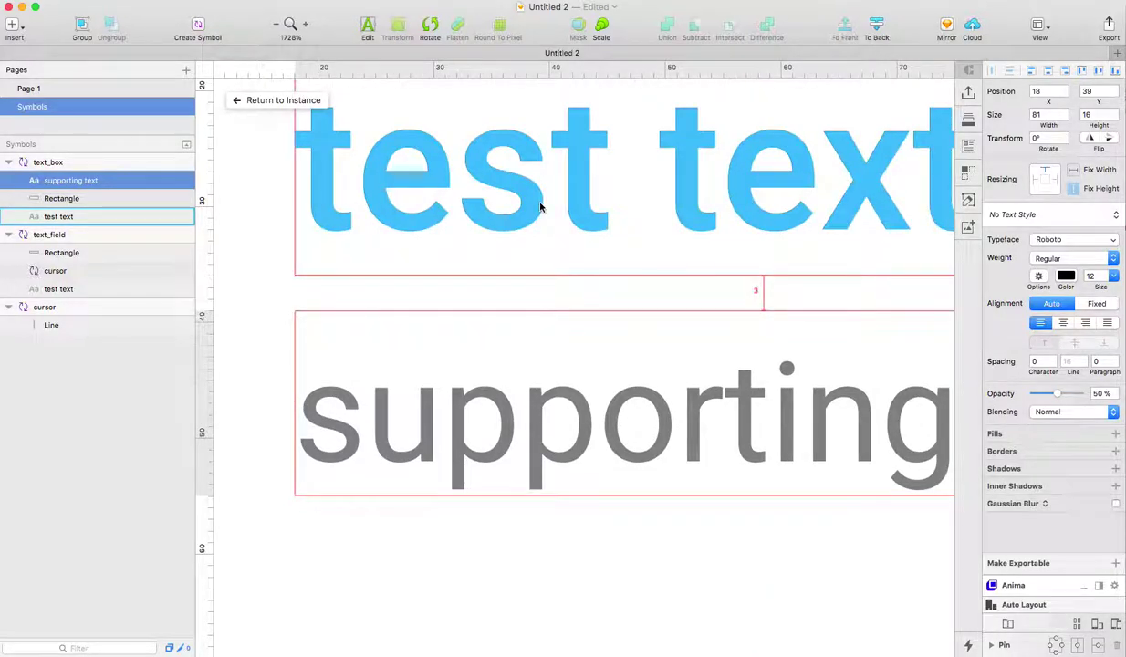
key("Up")
key("Up")
key("Up")
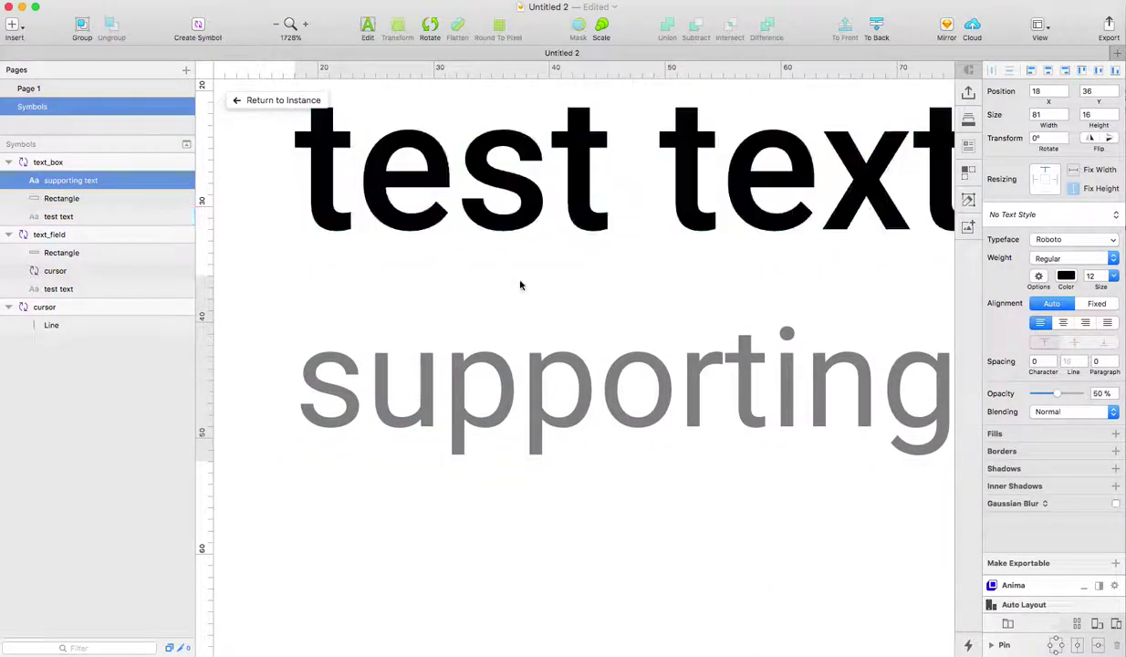
- Return to the text_box instance on Artboard2 and check how the supporting text sits against the overridden test text
scroll(519, 287, "down", 5)
scroll(519, 290, "down", 3)
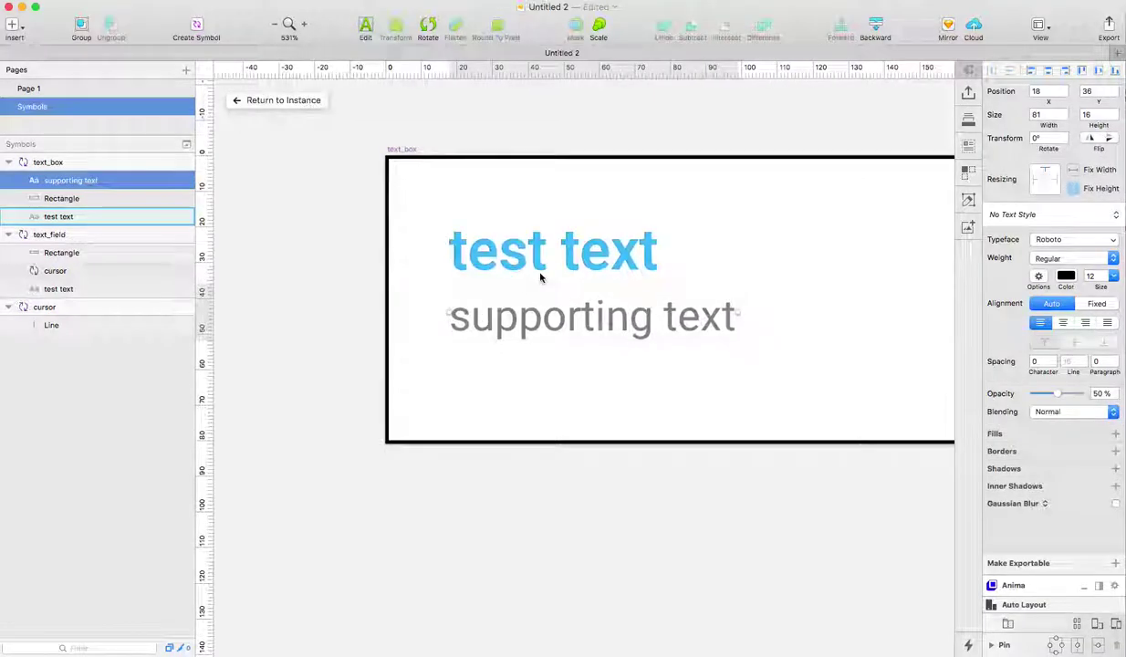
scroll(507, 276, "down", 3)
left_click(304, 103)
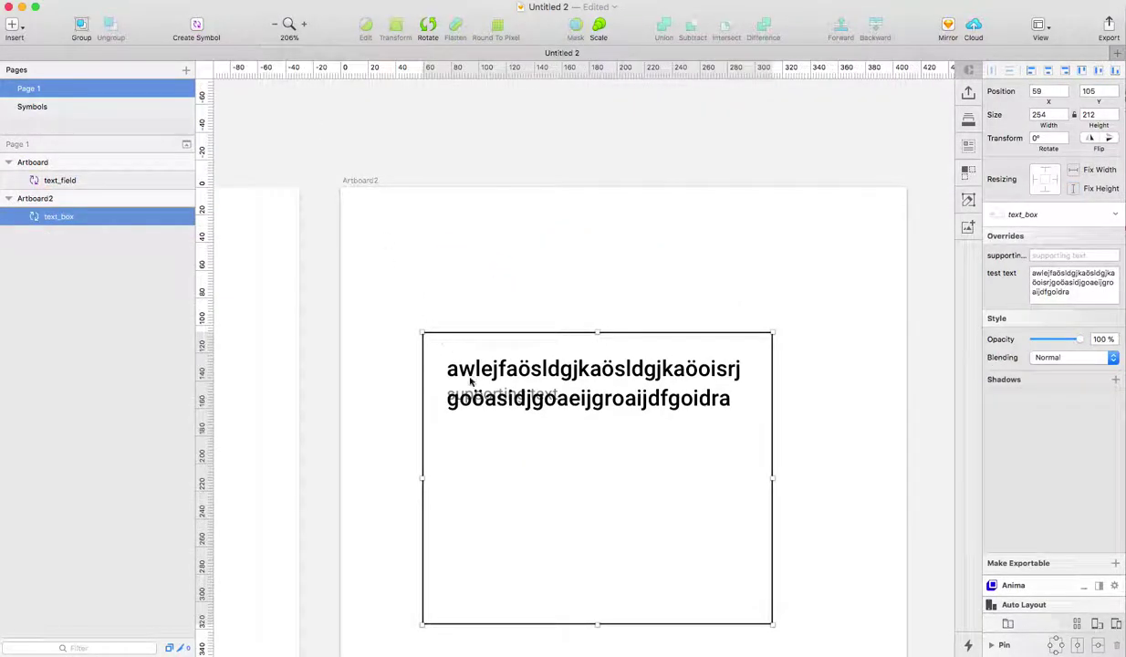
left_click(502, 294)
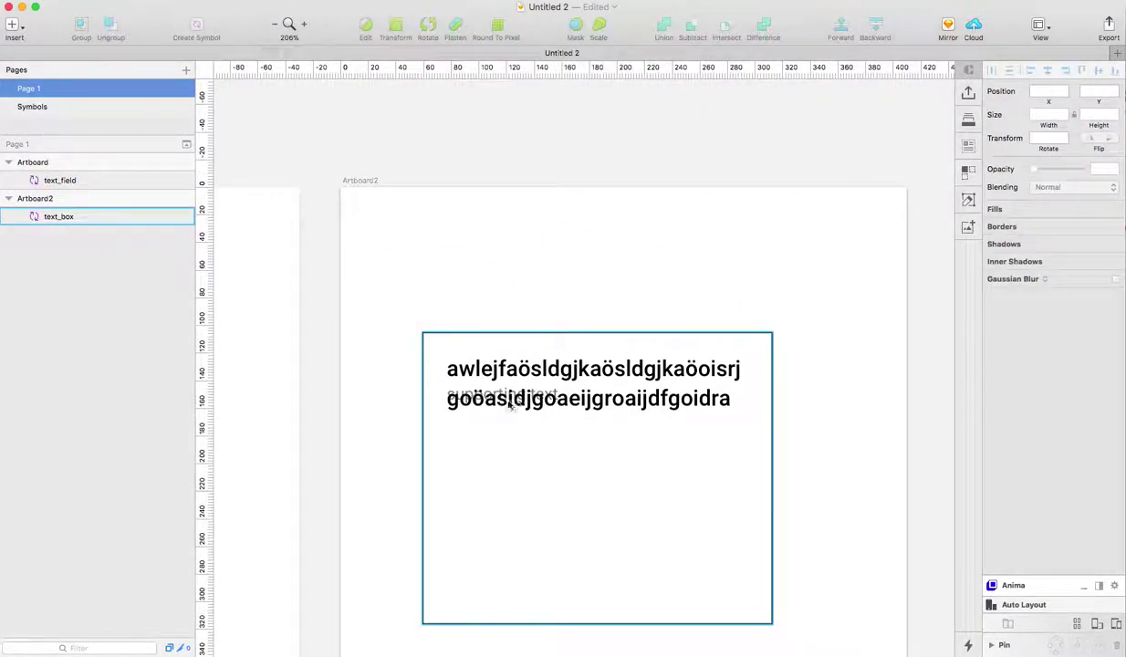
- Examine the position and resizing settings of the test text and supporting text layers in the text_box symbol's source
left_click(94, 108)
left_click(495, 319)
scroll(511, 338, "down", 2)
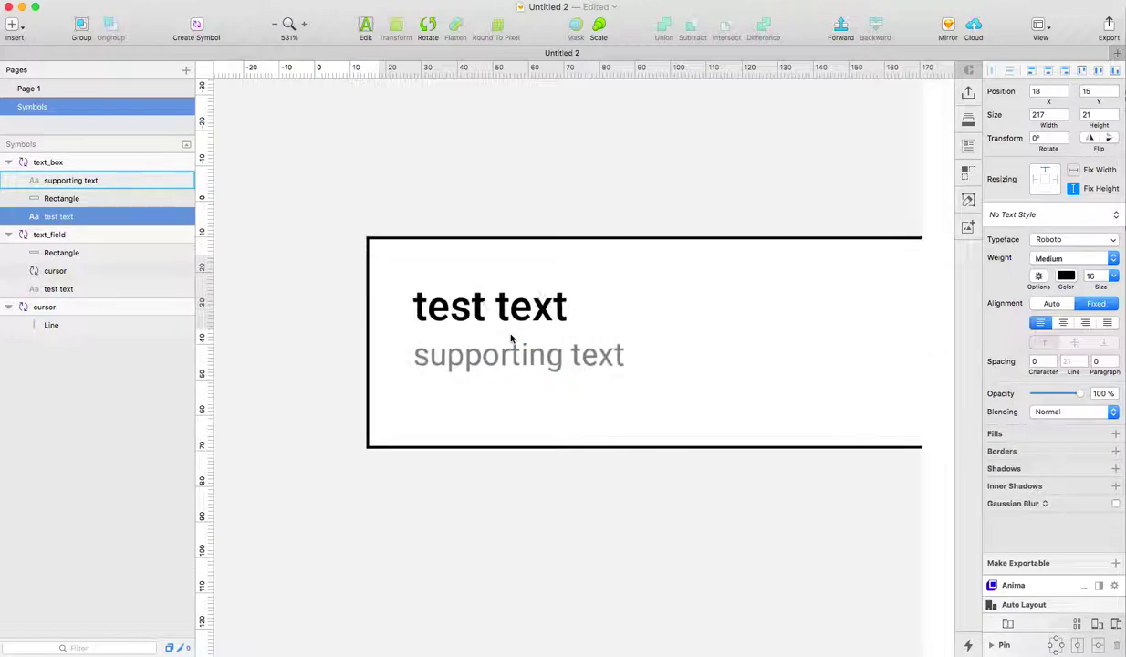
scroll(513, 344, "down", 3)
key("Escape")
left_click_drag(668, 477, 570, 446)
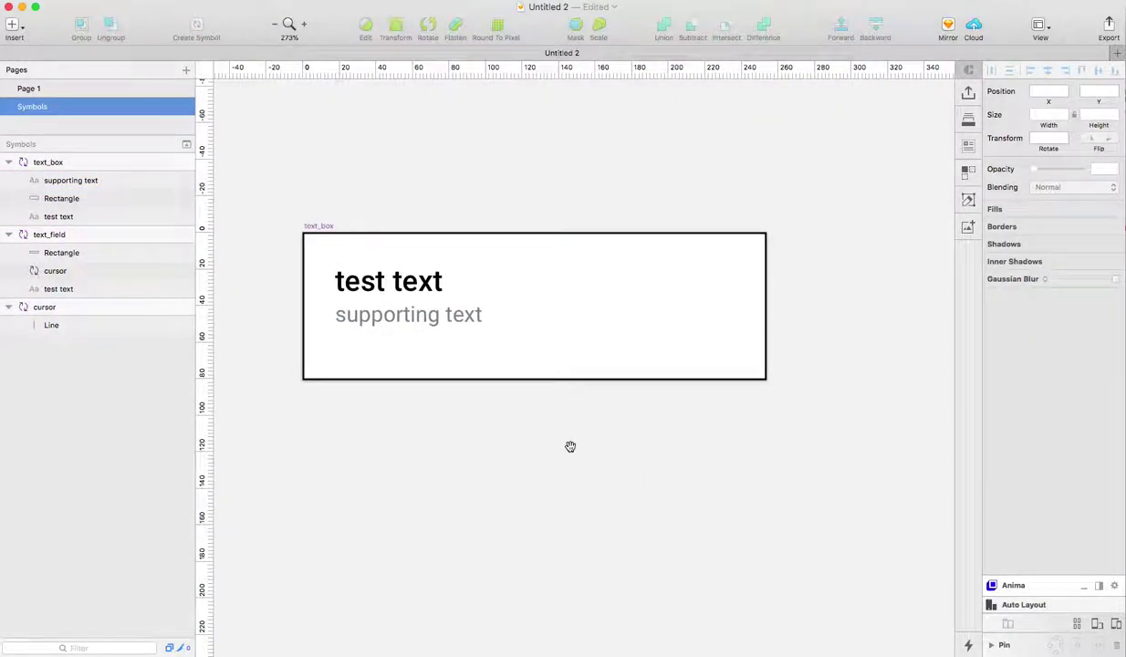
left_click(460, 320)
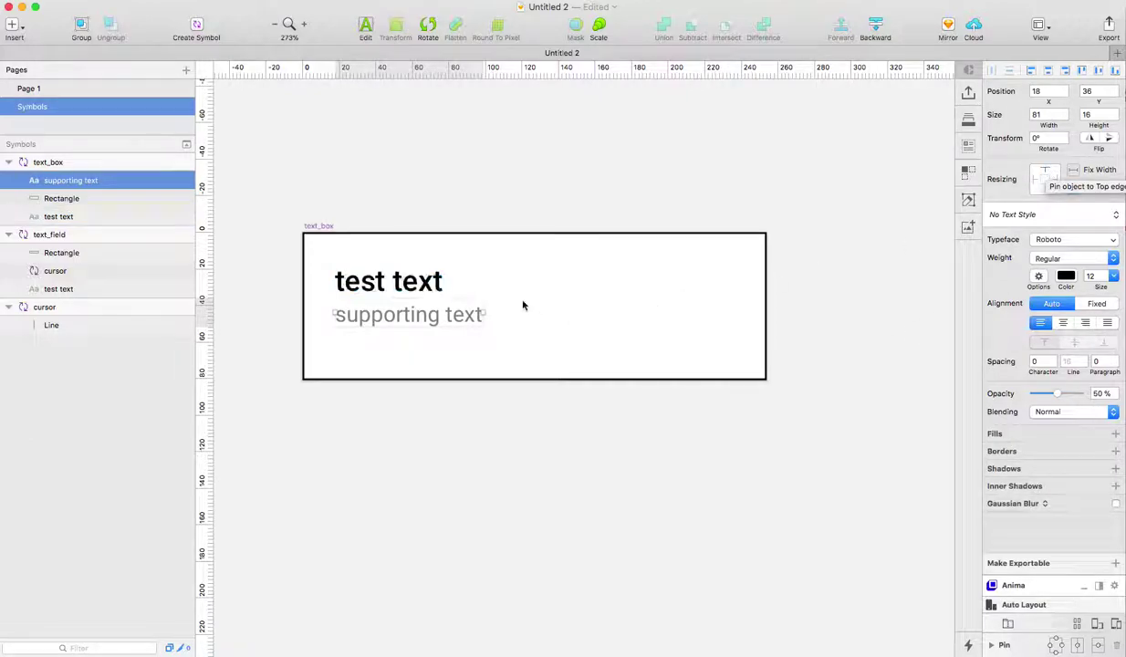
left_click(457, 287)
scroll(619, 454, "left", 5)
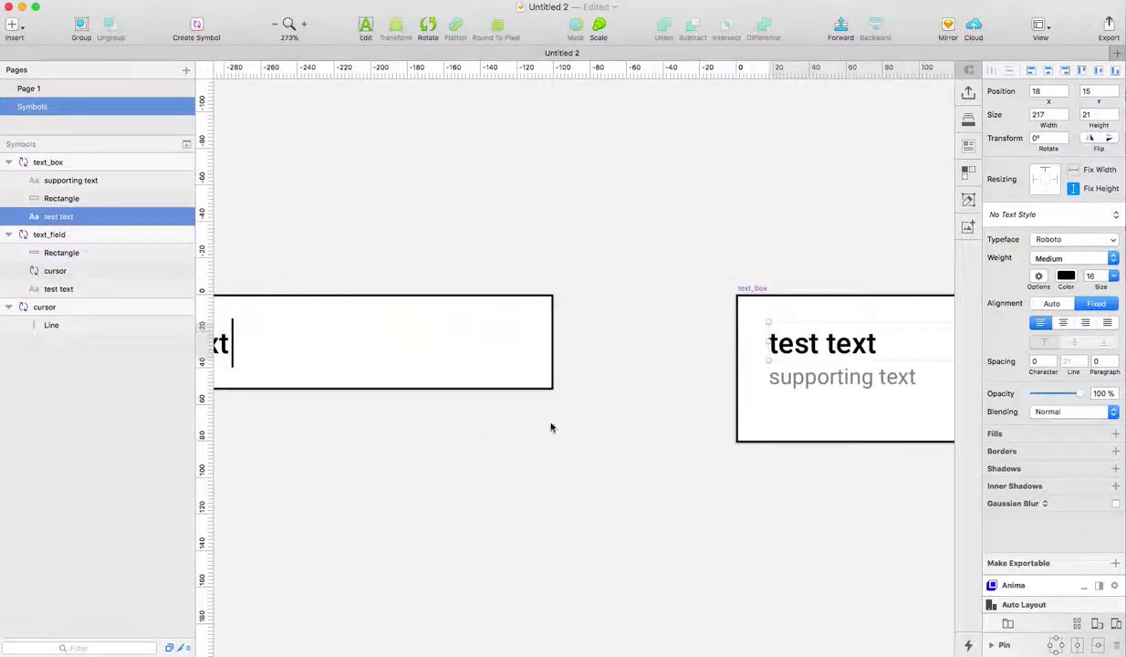
scroll(629, 414, "right", 5)
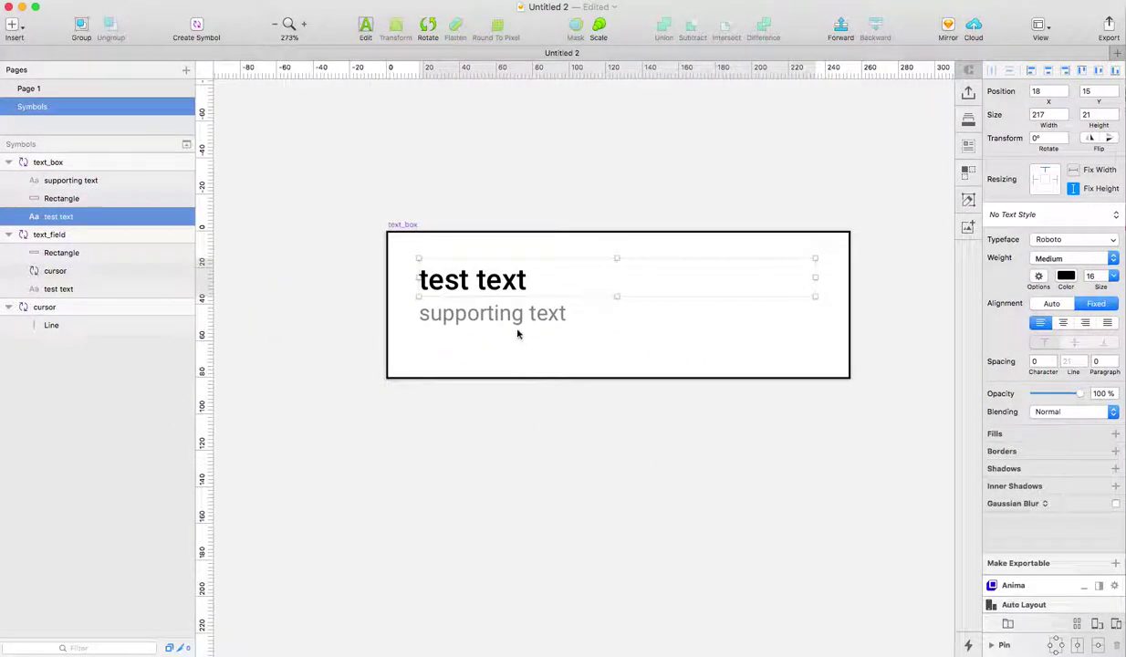
left_click(517, 318)
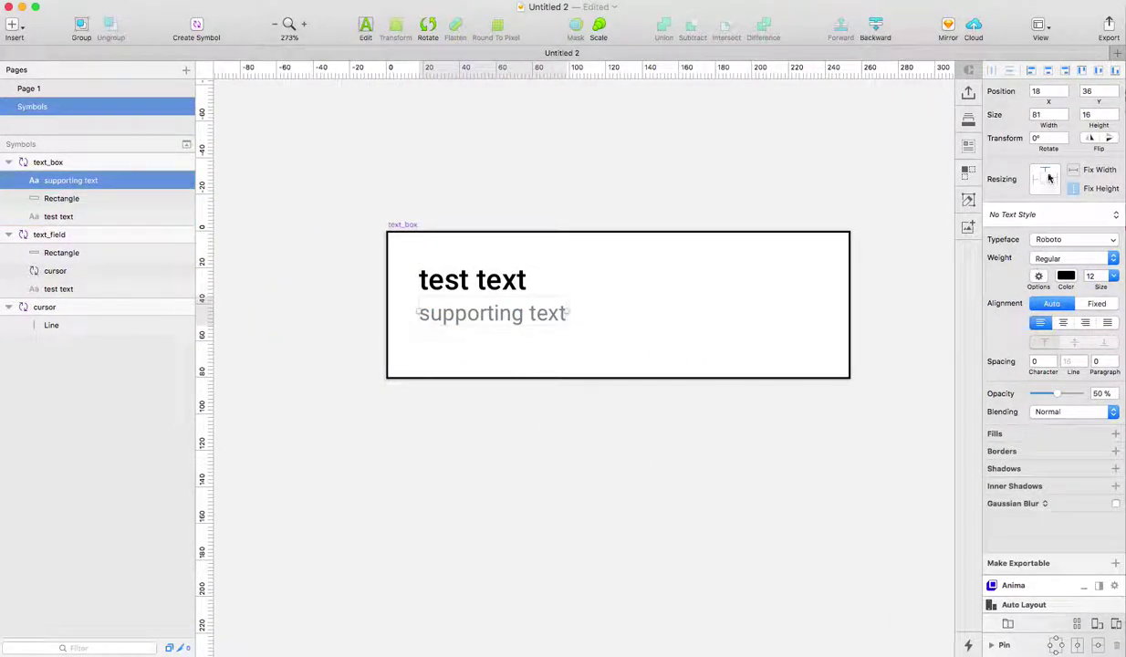
left_click(826, 215)
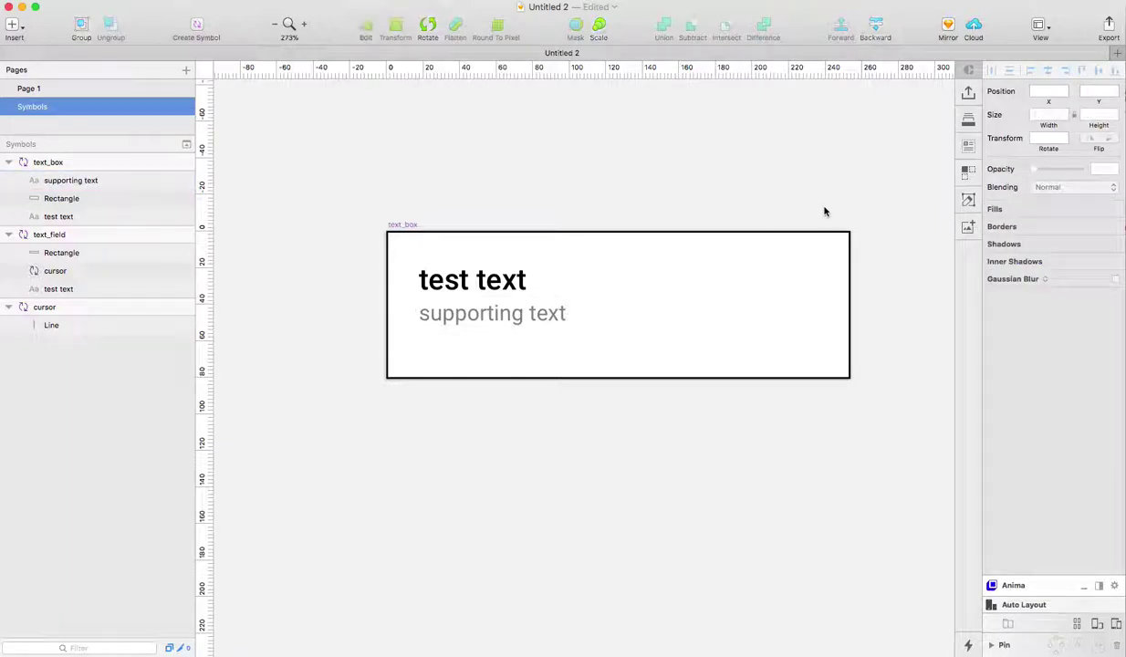
- Shorten the text_box instance on Artboard2 by moving its bottom edge up
left_click(85, 90)
left_click(515, 519)
left_click_drag(598, 625, 595, 581)
- Duplicate the supporting text layer in the text_box symbol and place the copy below the original at Y 60
left_click(60, 104)
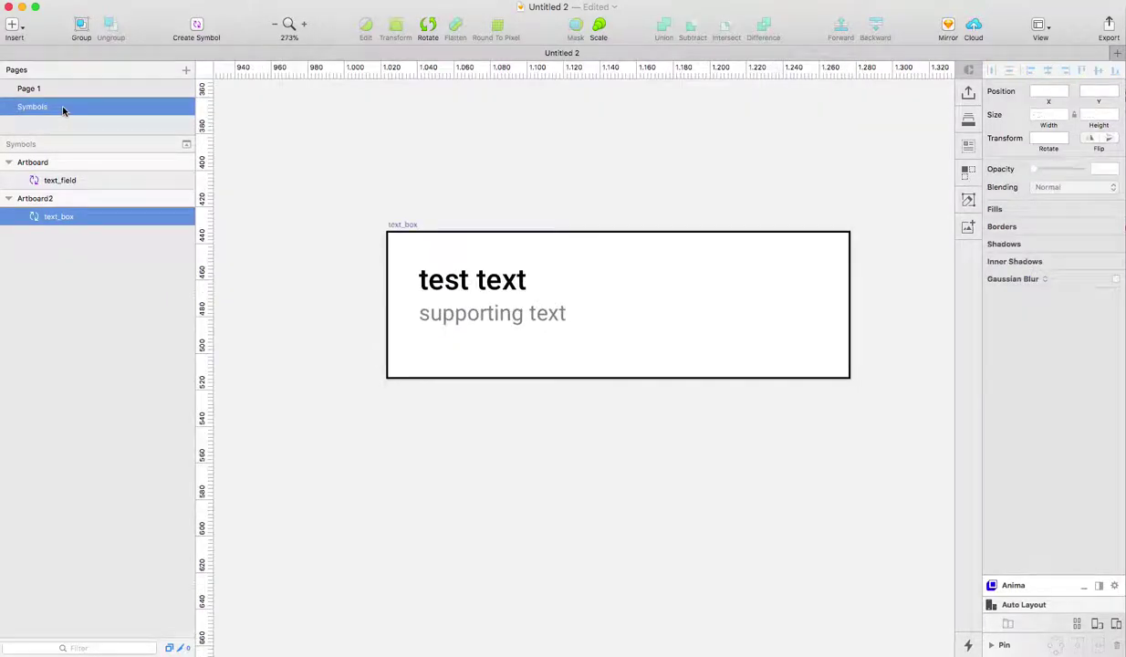
left_click(488, 326)
left_click_drag(489, 324, 491, 361)
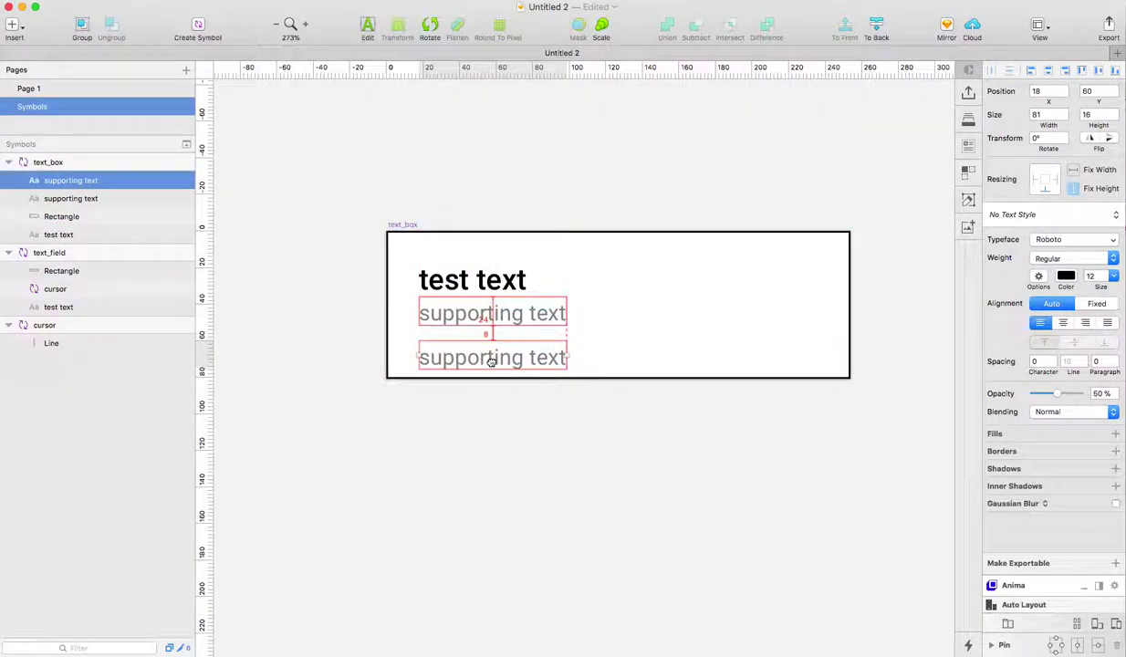
left_click(483, 372)
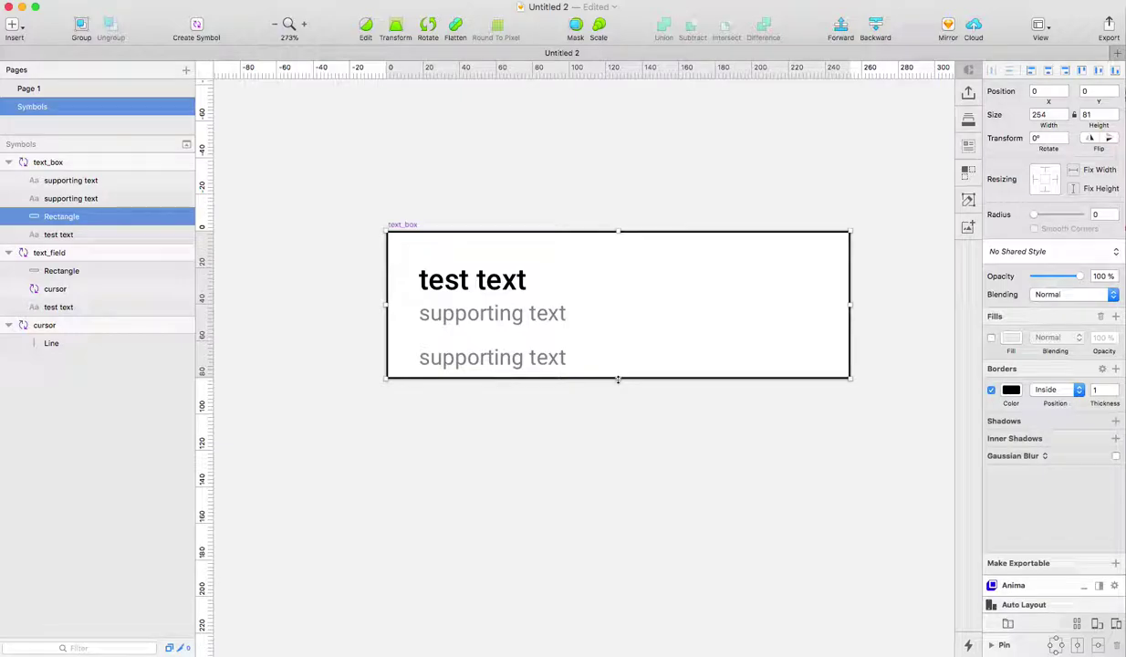
left_click_drag(617, 379, 617, 447)
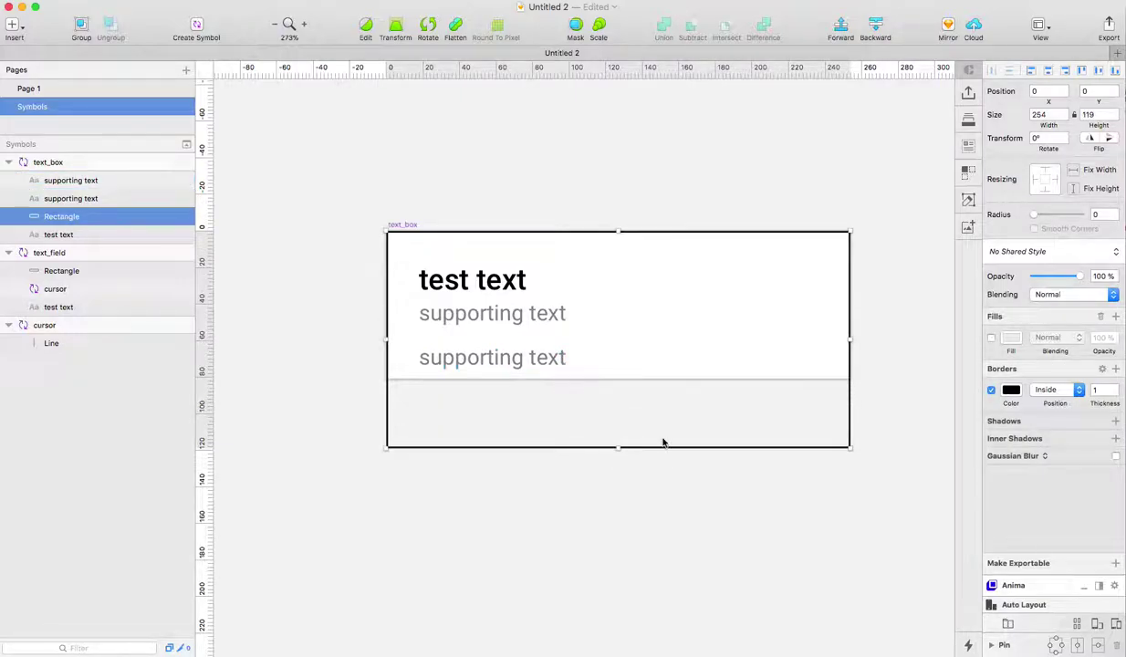
key("super+z")
key("super+z")
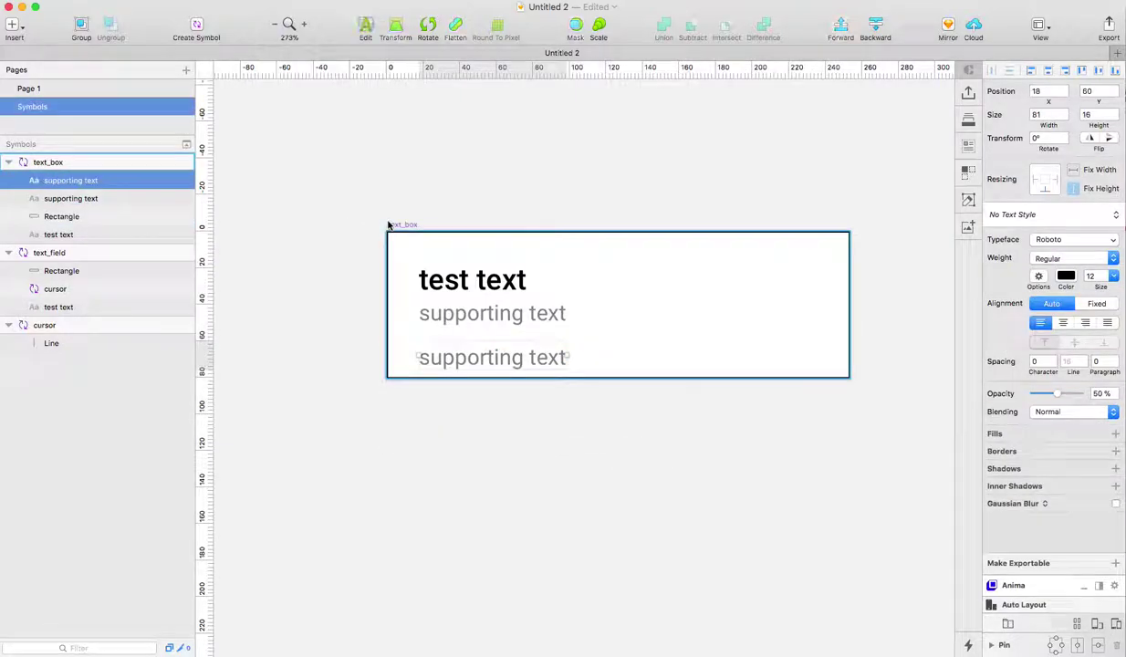
- Turn off Adjust content on resize for the text_box symbol, extend its height to 120, and stretch its Rectangle to match
left_click(392, 225)
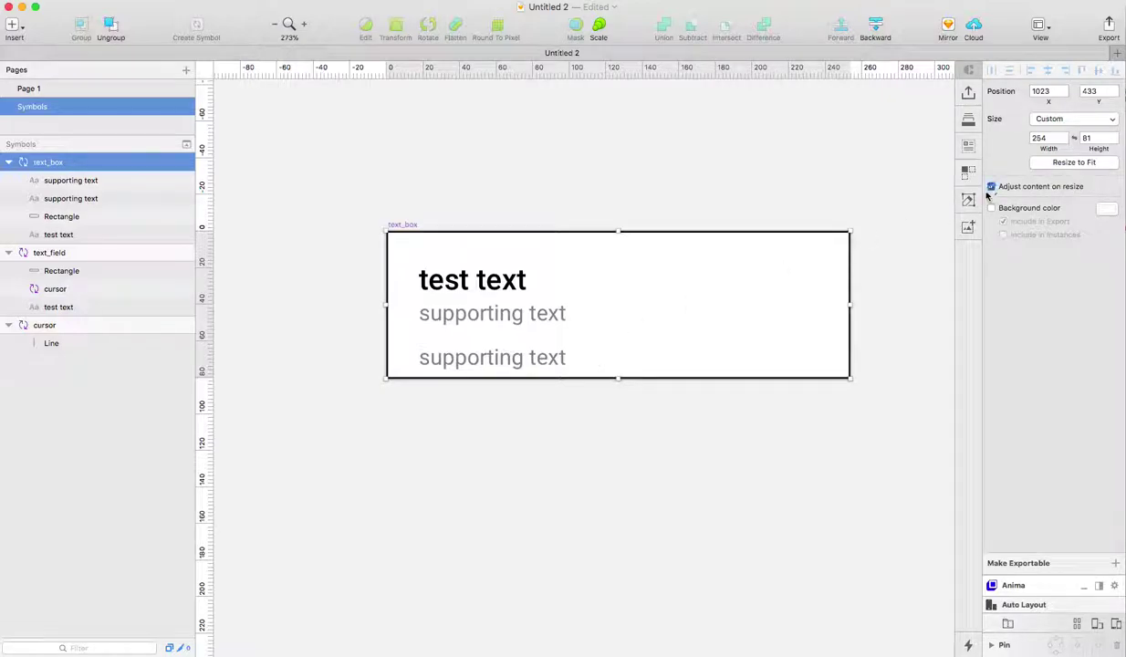
left_click_drag(618, 377, 618, 450)
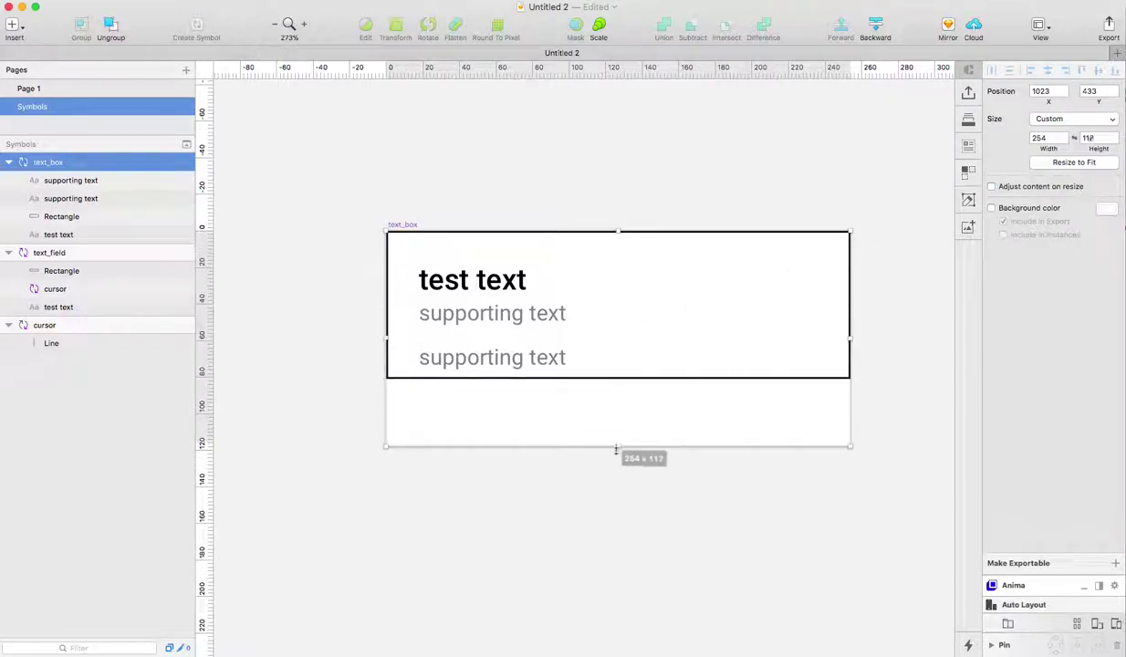
left_click(460, 440)
left_click(593, 377)
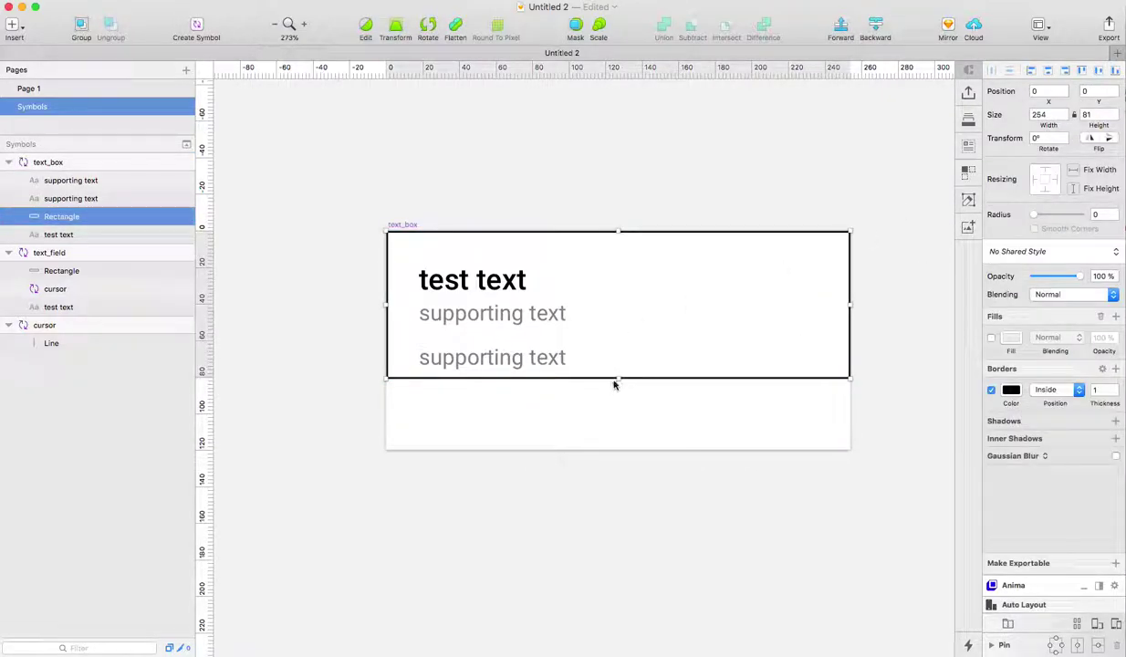
left_click_drag(617, 379, 617, 450)
- Move the lower supporting text down to Y 90 and turn Adjust content on resize back on for the text_box symbol
left_click_drag(467, 359, 450, 412)
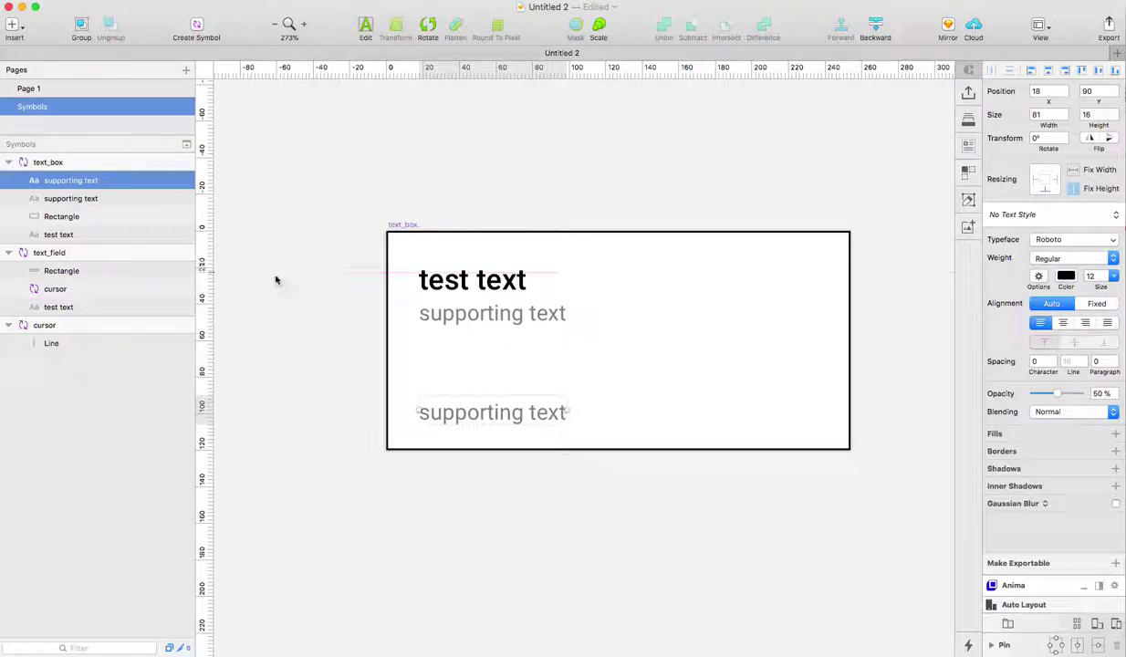
left_click(509, 319)
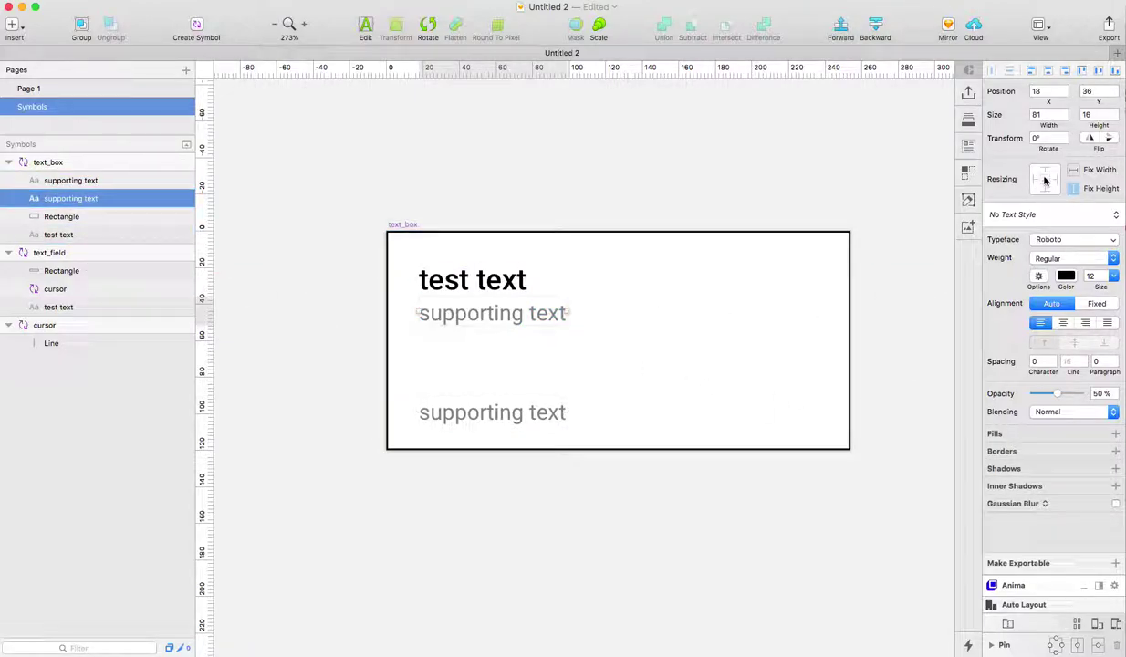
left_click(407, 232)
- Examine how the two supporting texts sit relative to the long test text in the text_box instance on Artboard2
left_click(57, 92)
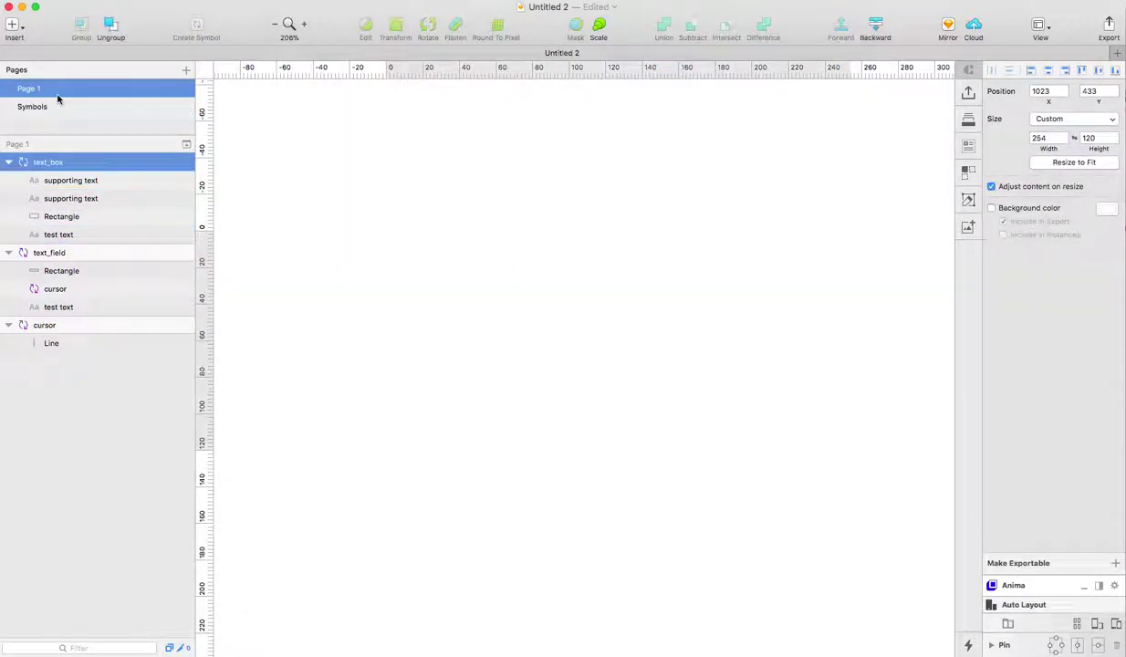
left_click(365, 526)
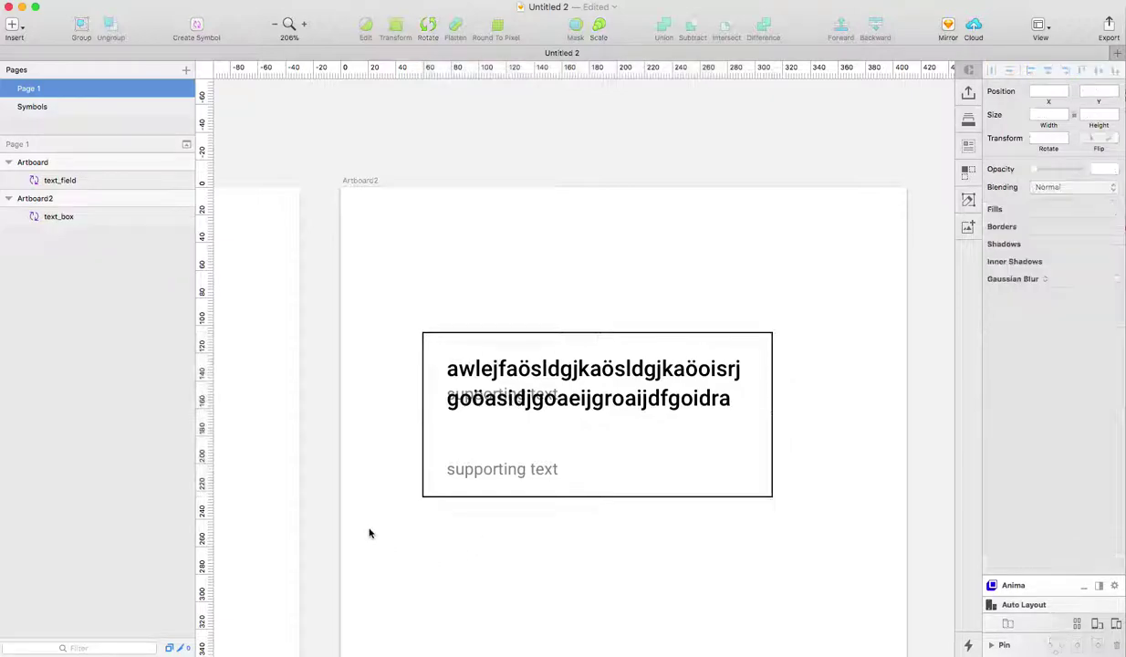
left_click(493, 468)
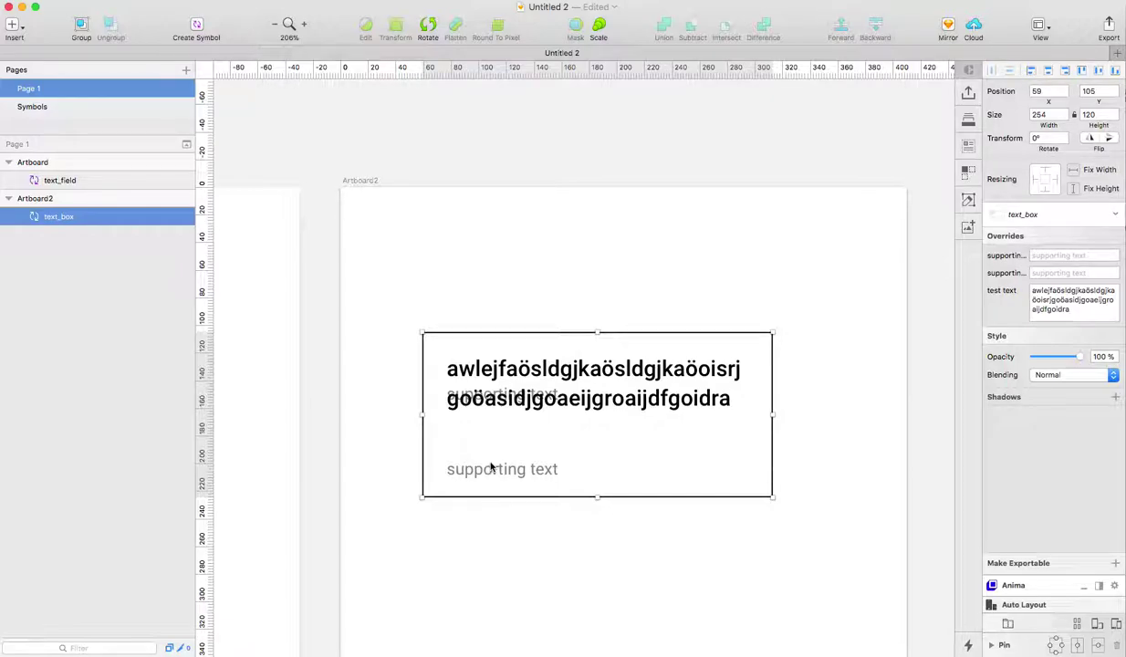
left_click(394, 359)
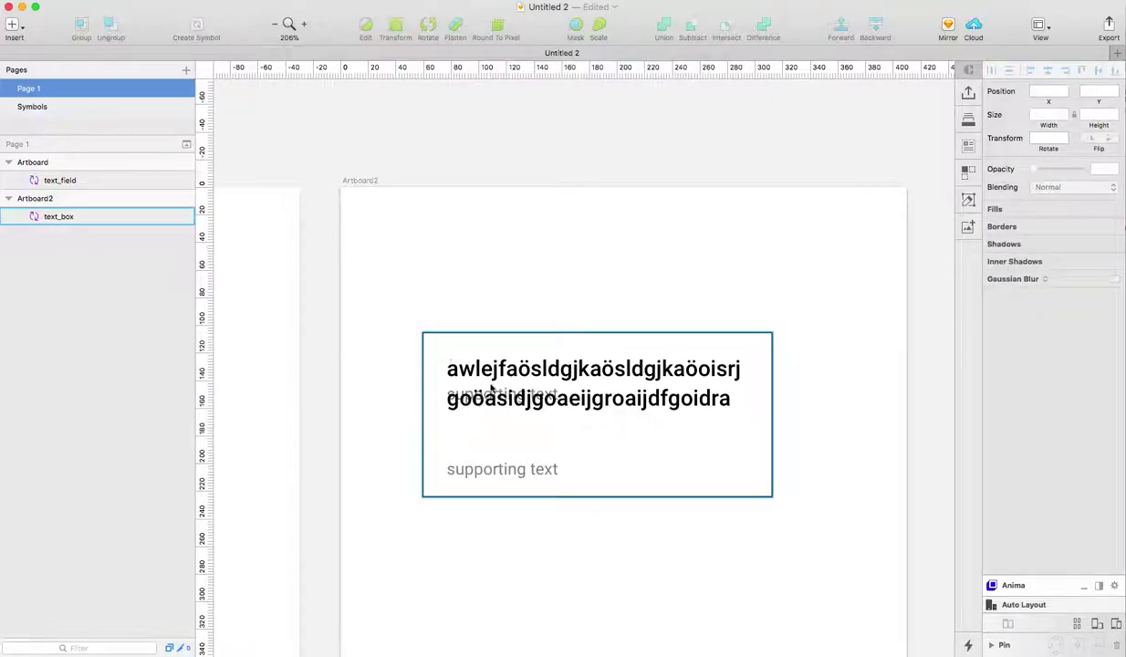
left_click(490, 389)
left_click(814, 383)
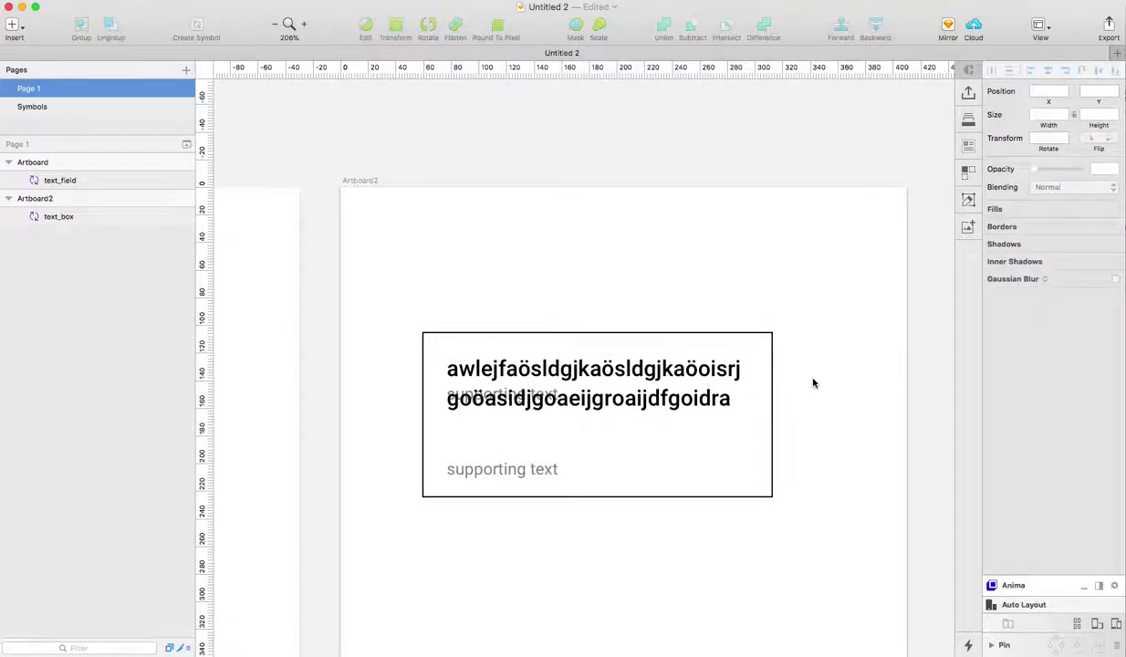